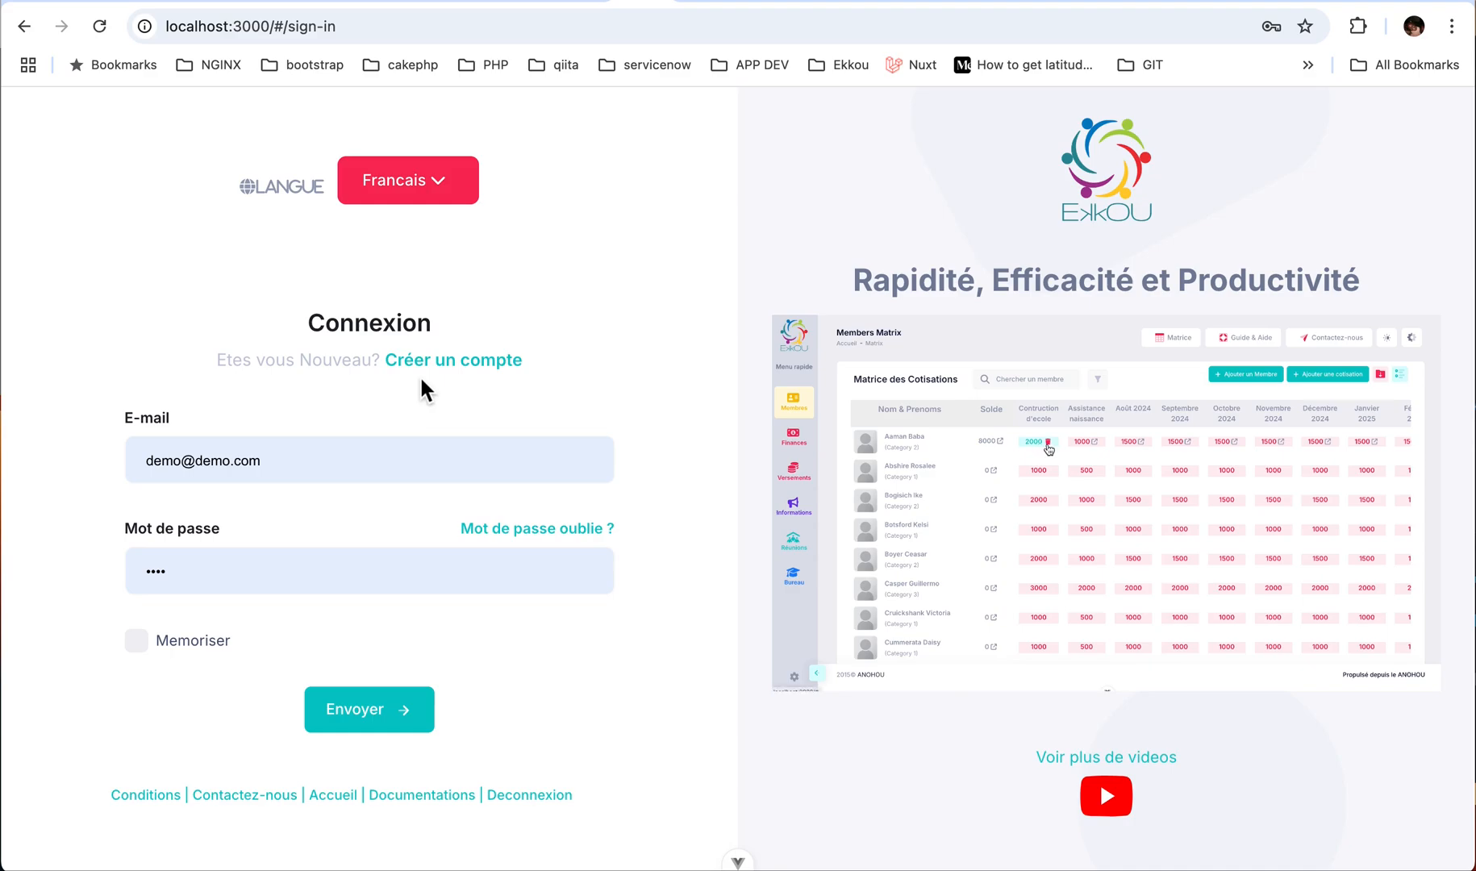
Sign in with the prefilled account, dismiss the password warning and select the "Associatio Test" association.
{"action": "left_click", "coordinate": [371, 709]}
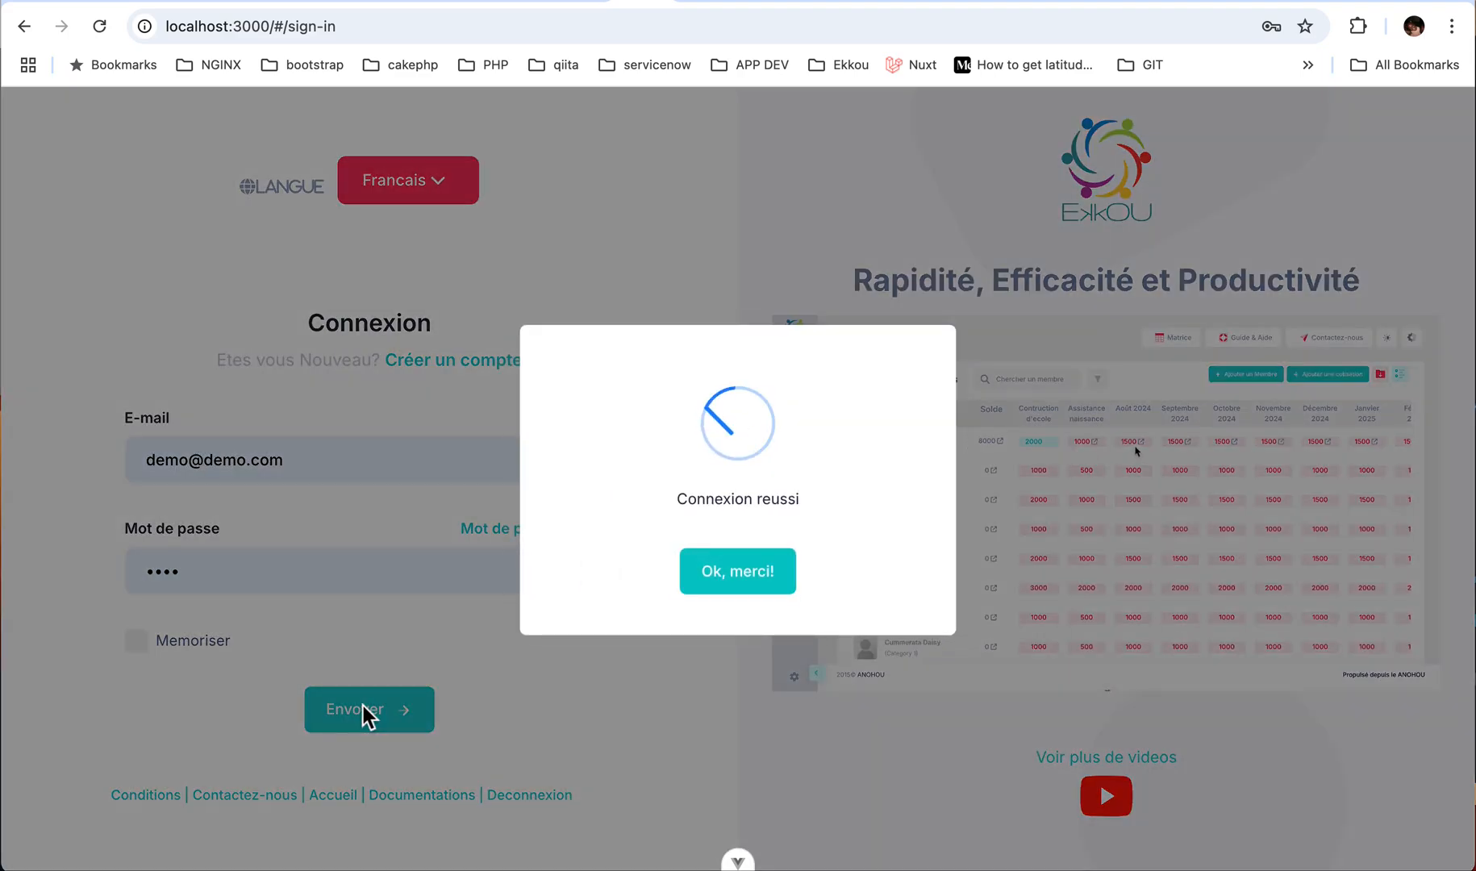
{"action": "left_click", "coordinate": [711, 574]}
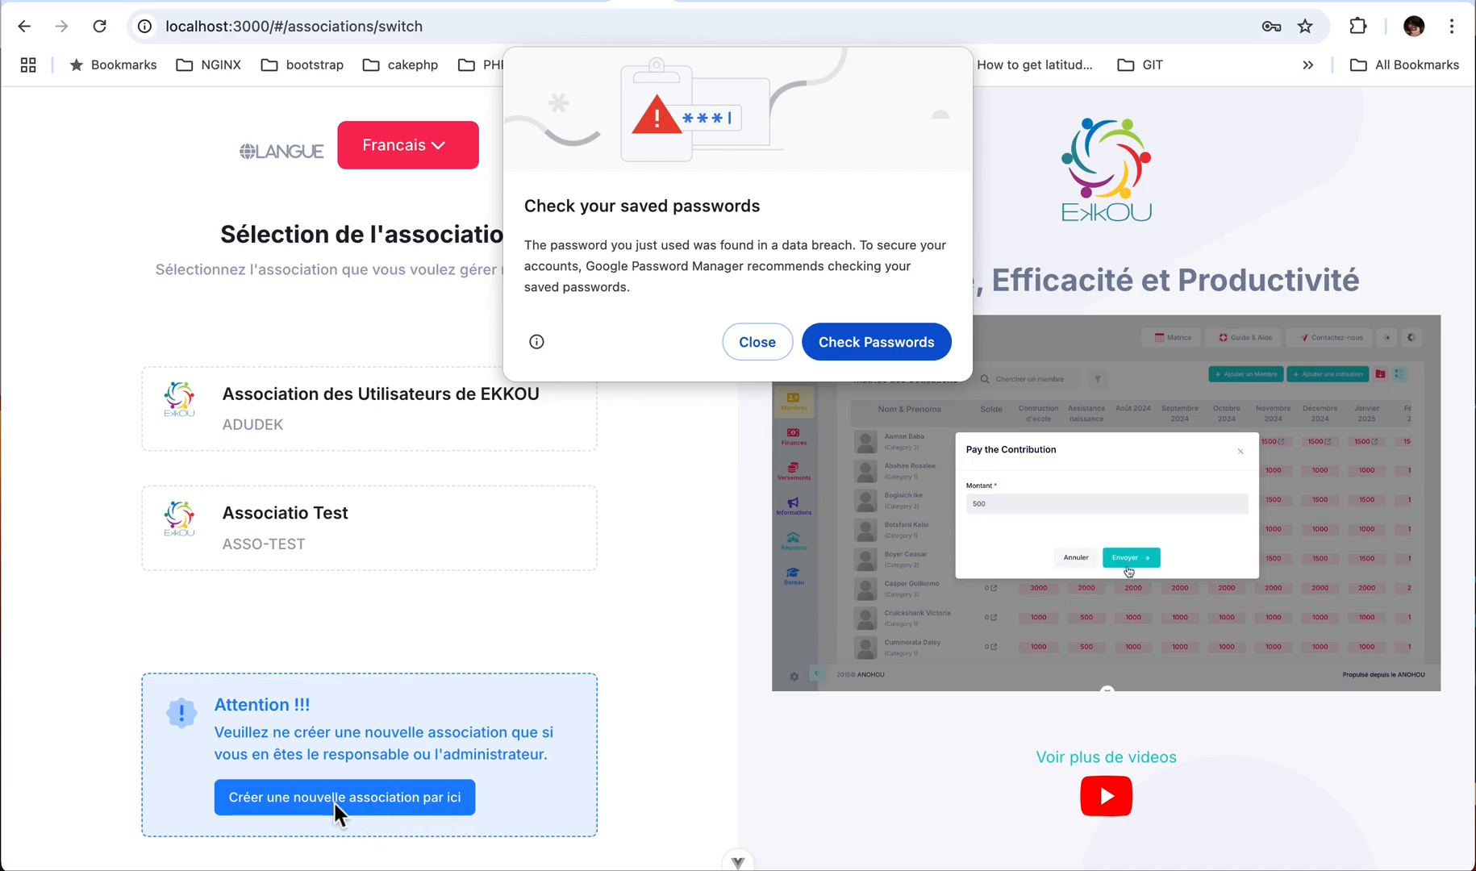
{"action": "left_click", "coordinate": [755, 341]}
{"action": "left_click", "coordinate": [279, 523]}
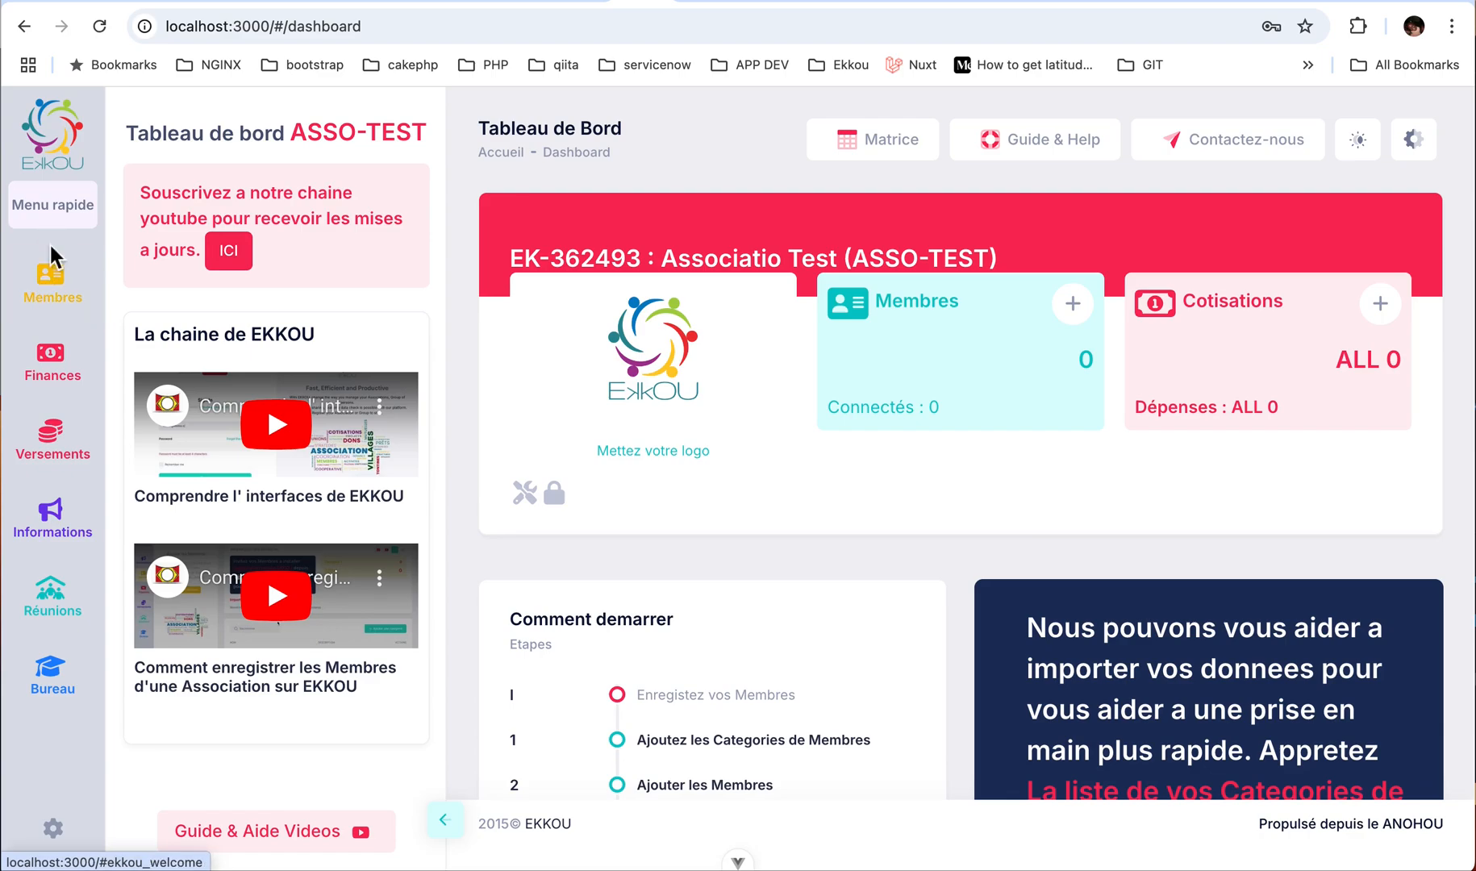
View the association's dashboard and open its members section.
{"action": "left_click", "coordinate": [50, 535]}
{"action": "left_click", "coordinate": [51, 284]}
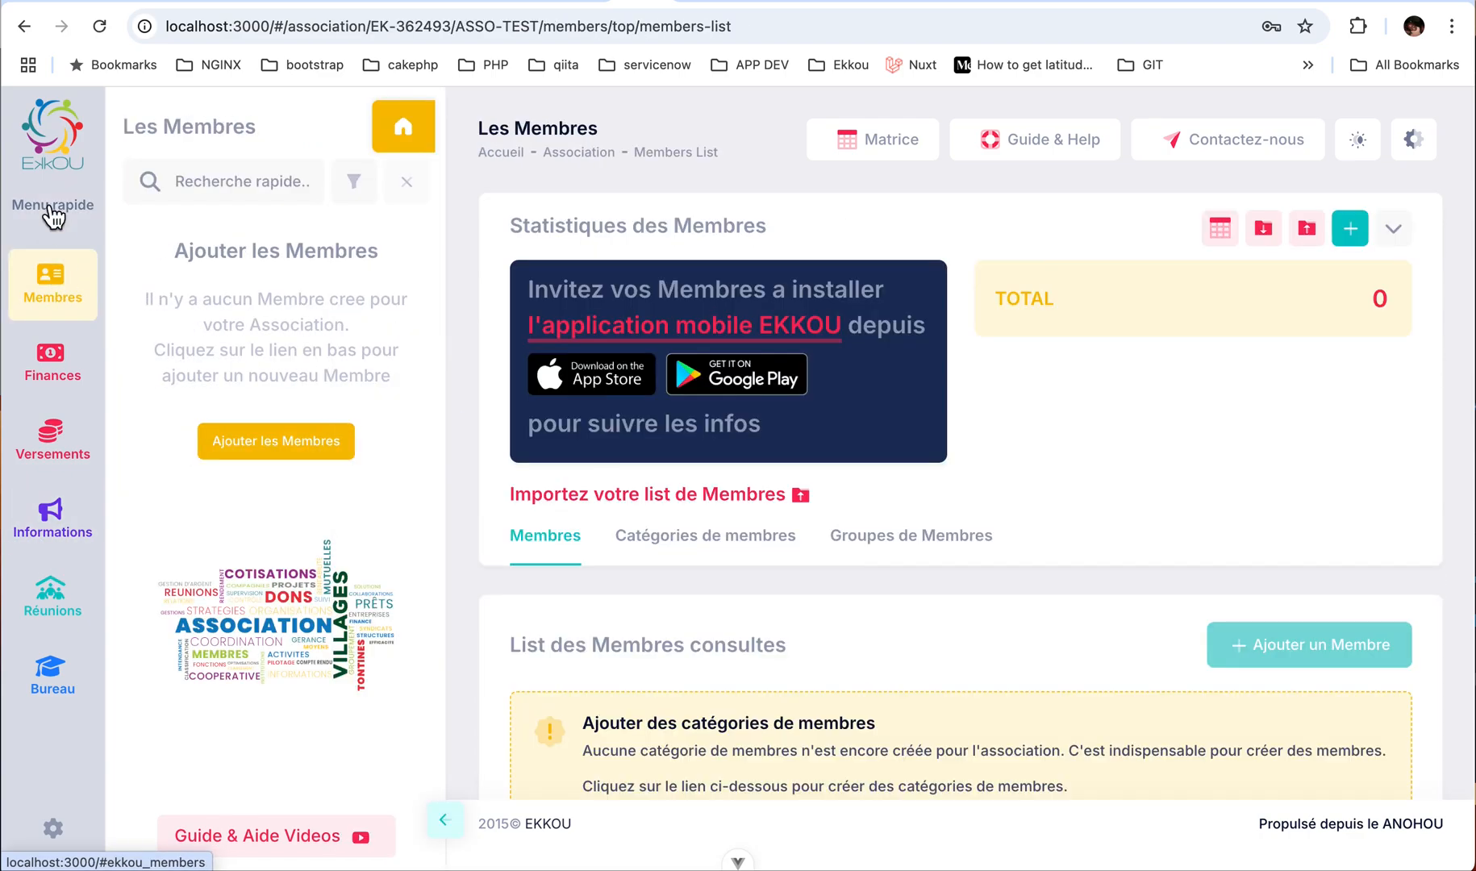
{"action": "left_click", "coordinate": [48, 130]}
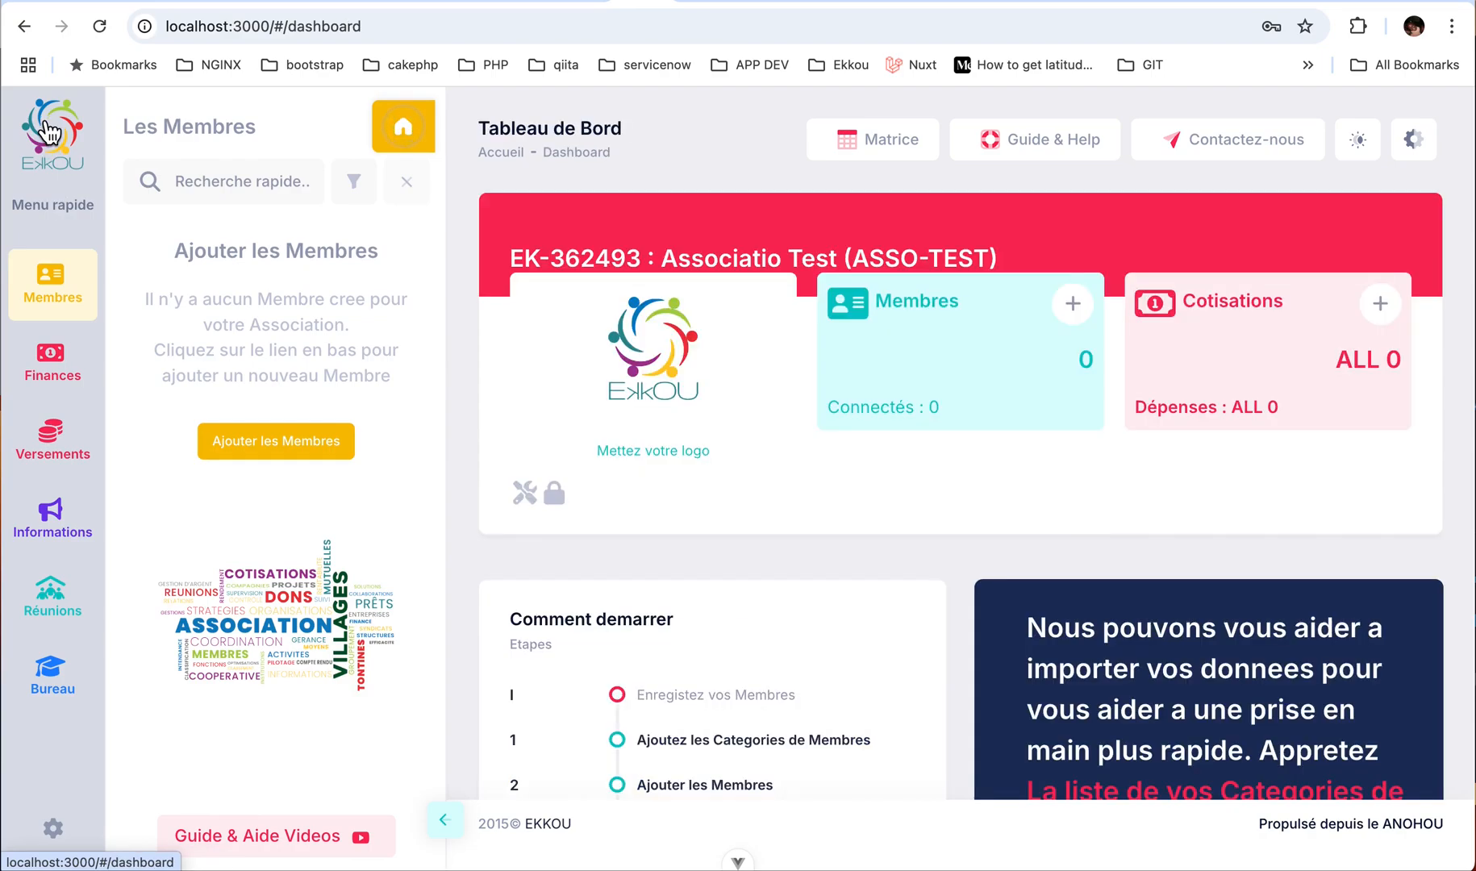
{"action": "left_click", "coordinate": [56, 298]}
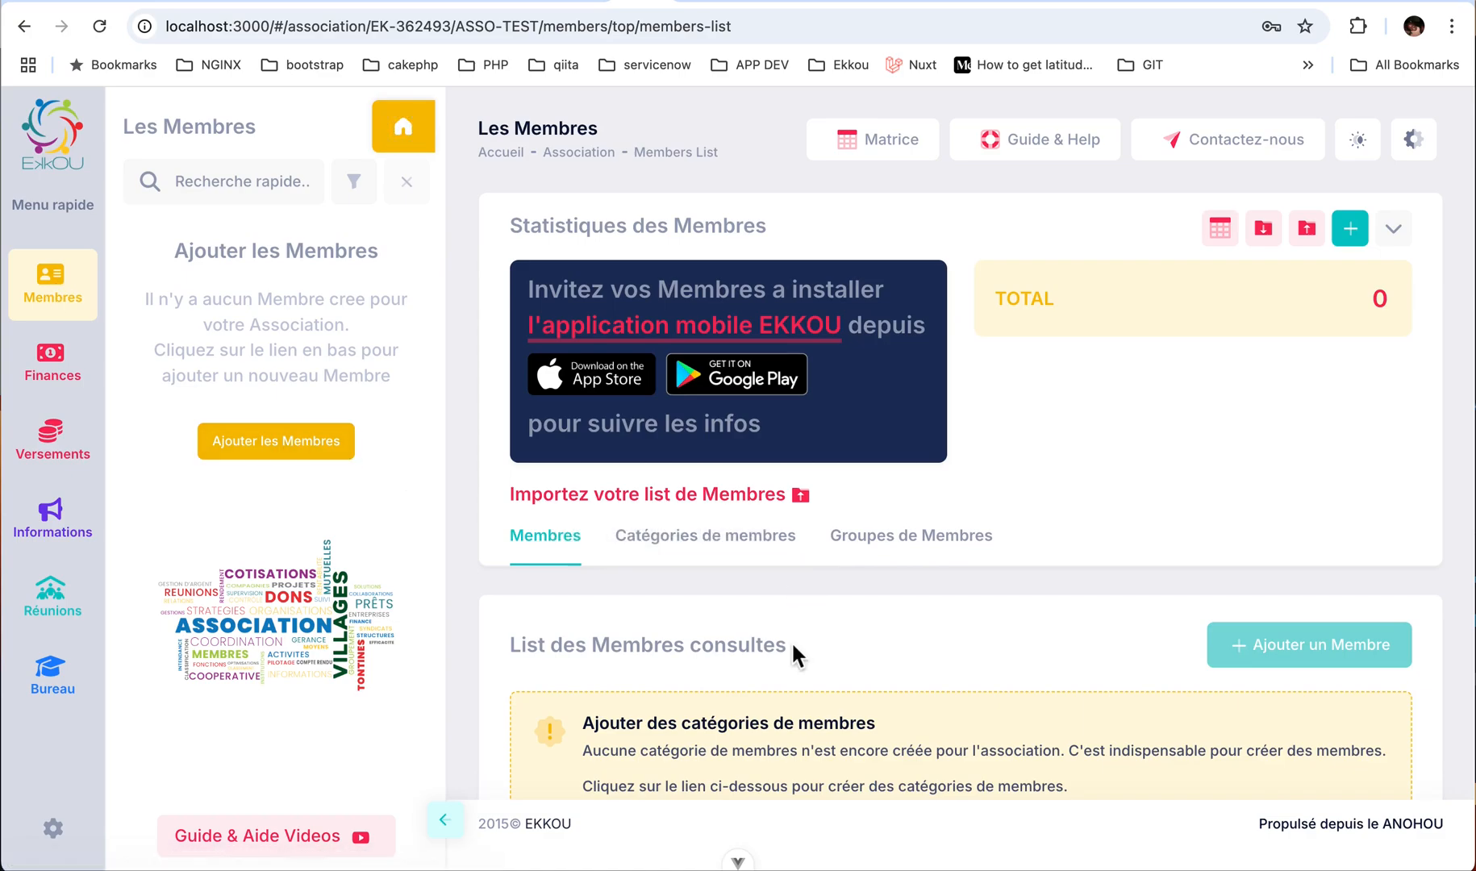
Examine the requirements for importing a member list, and close the import dialog.
{"action": "scroll", "coordinate": [791, 639], "scroll_direction": "down", "scroll_amount": 3}
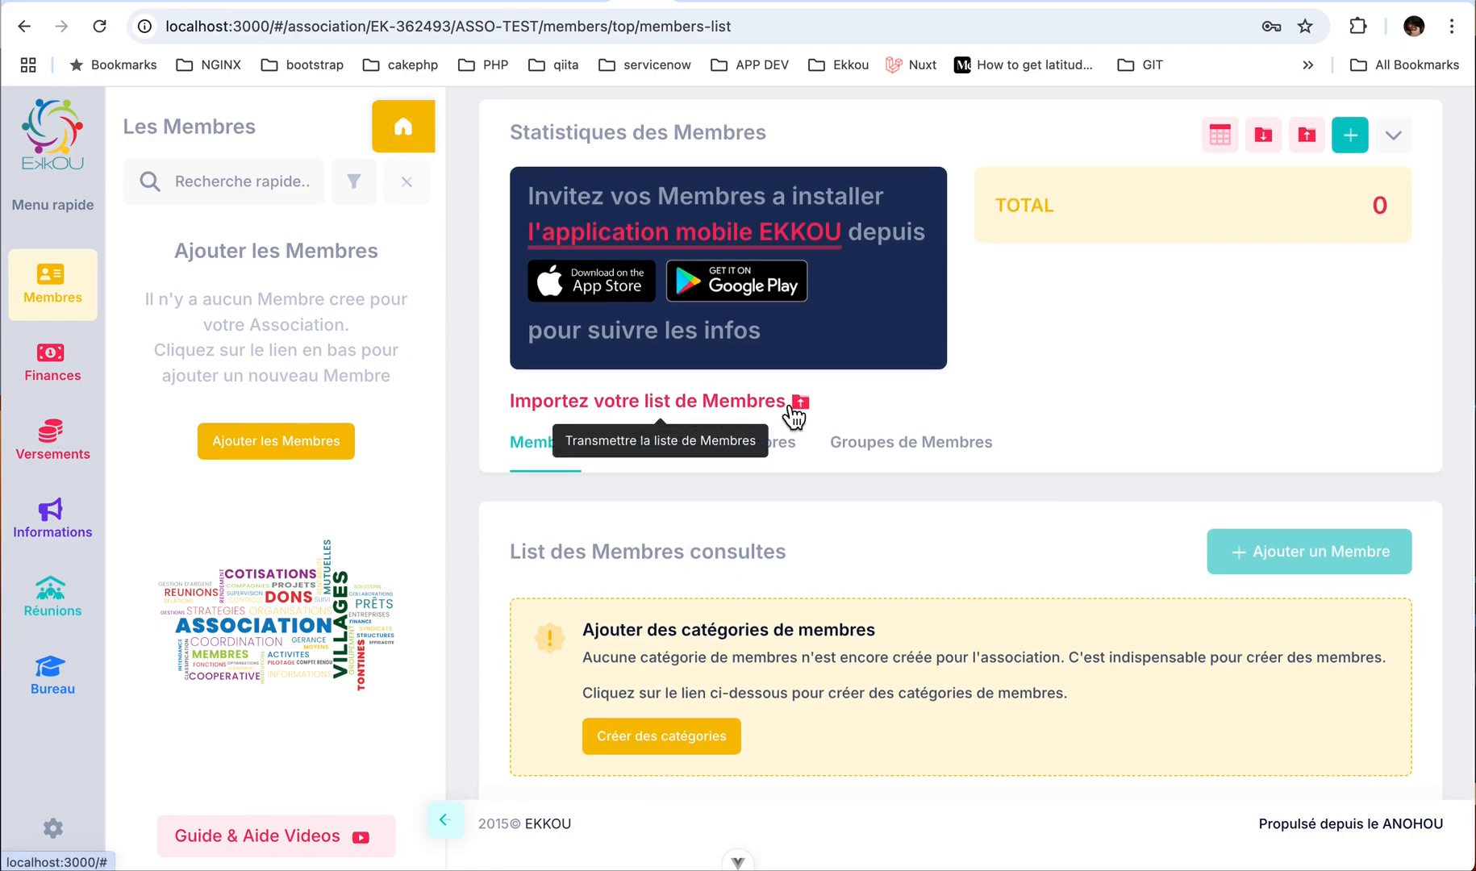
{"action": "left_click", "coordinate": [716, 411]}
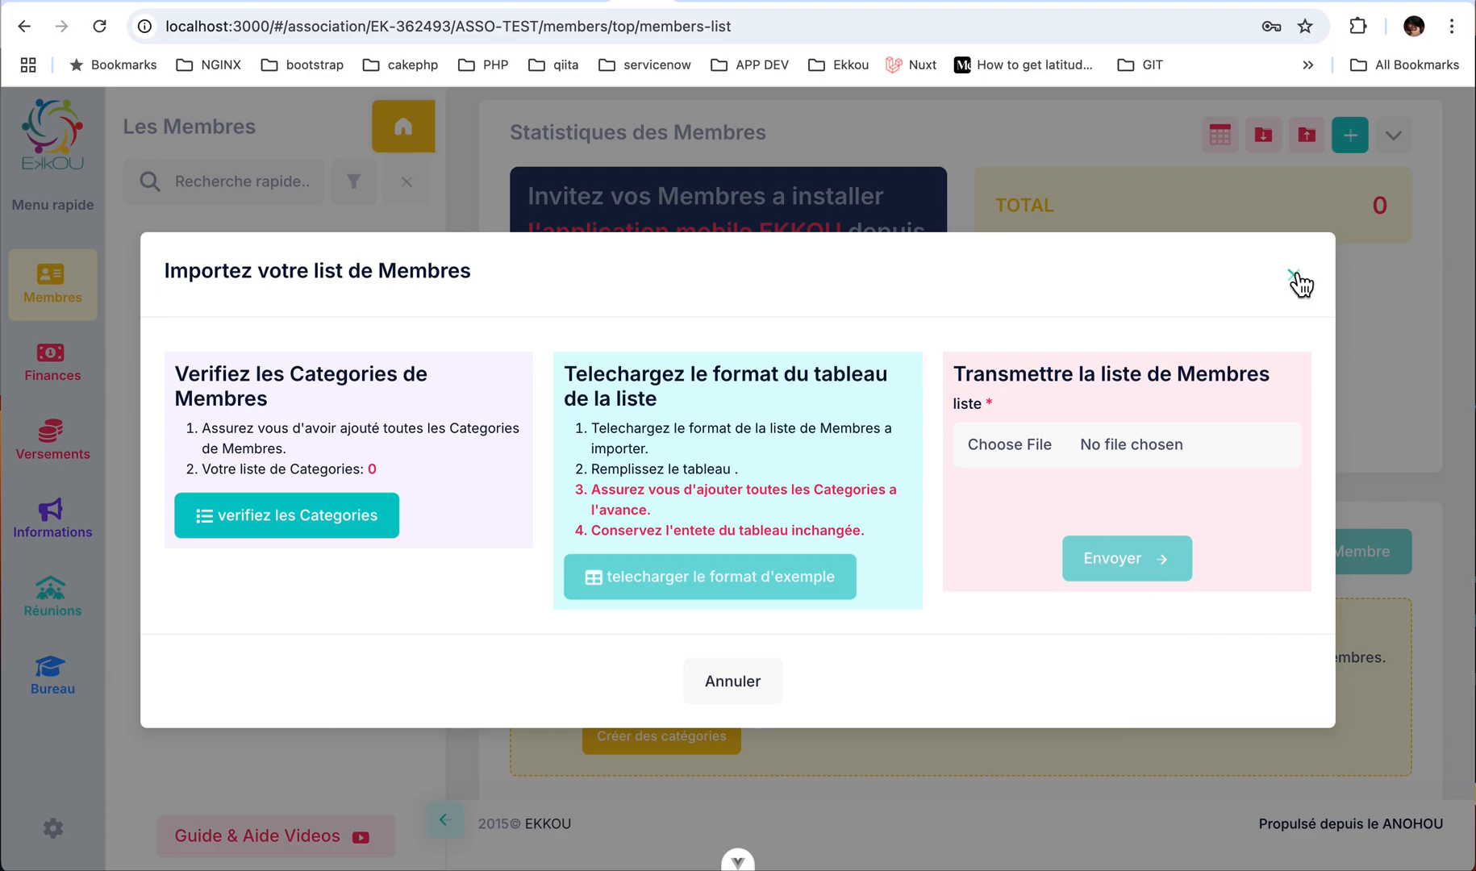
{"action": "left_click", "coordinate": [1296, 278]}
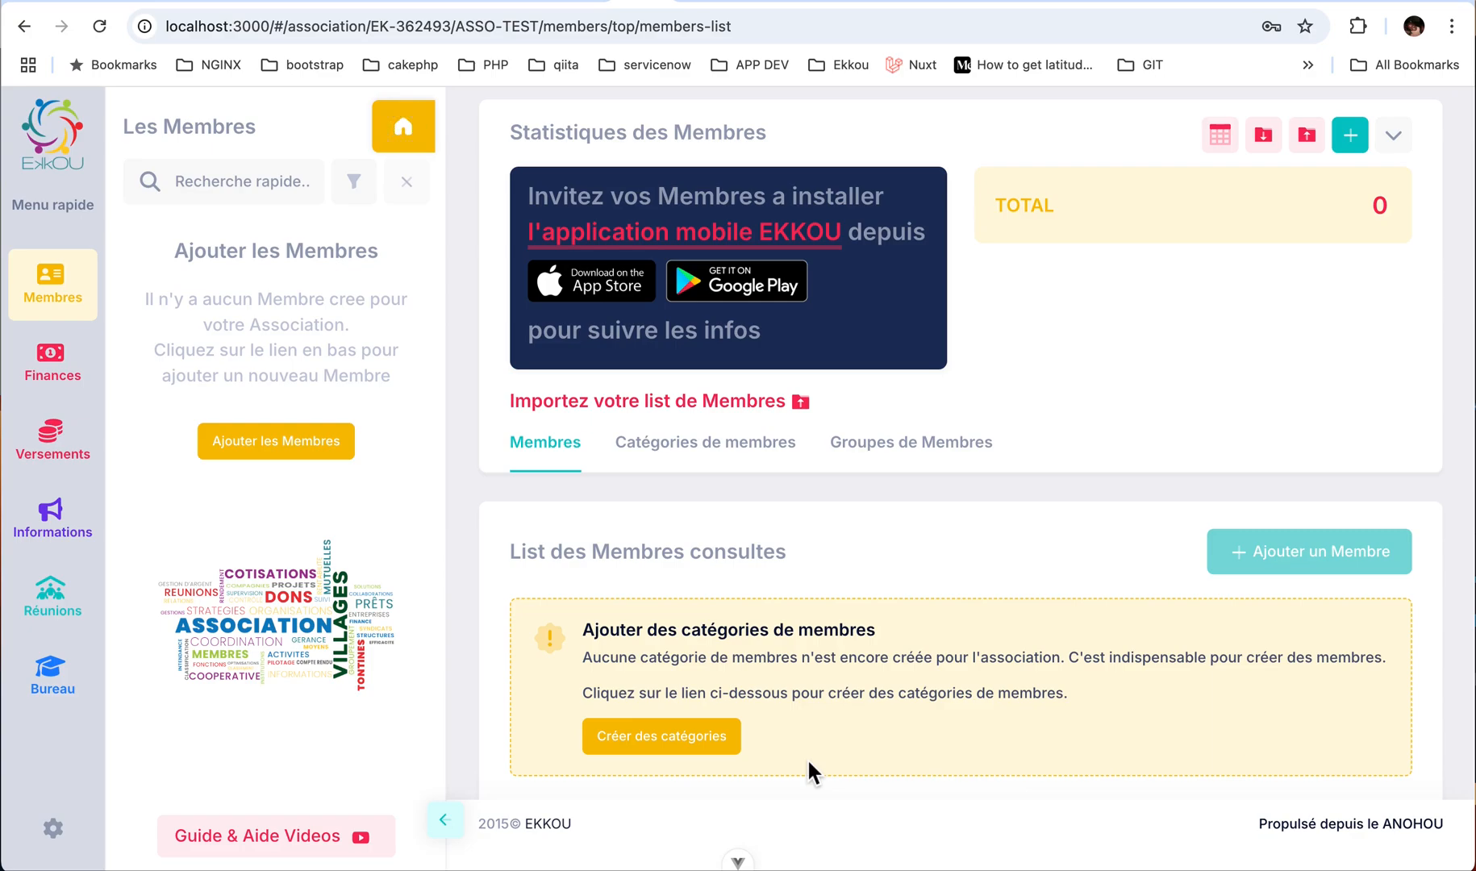
Create a member category named "Categorie 1" with the description "Categorie 1".
{"action": "left_click", "coordinate": [709, 756]}
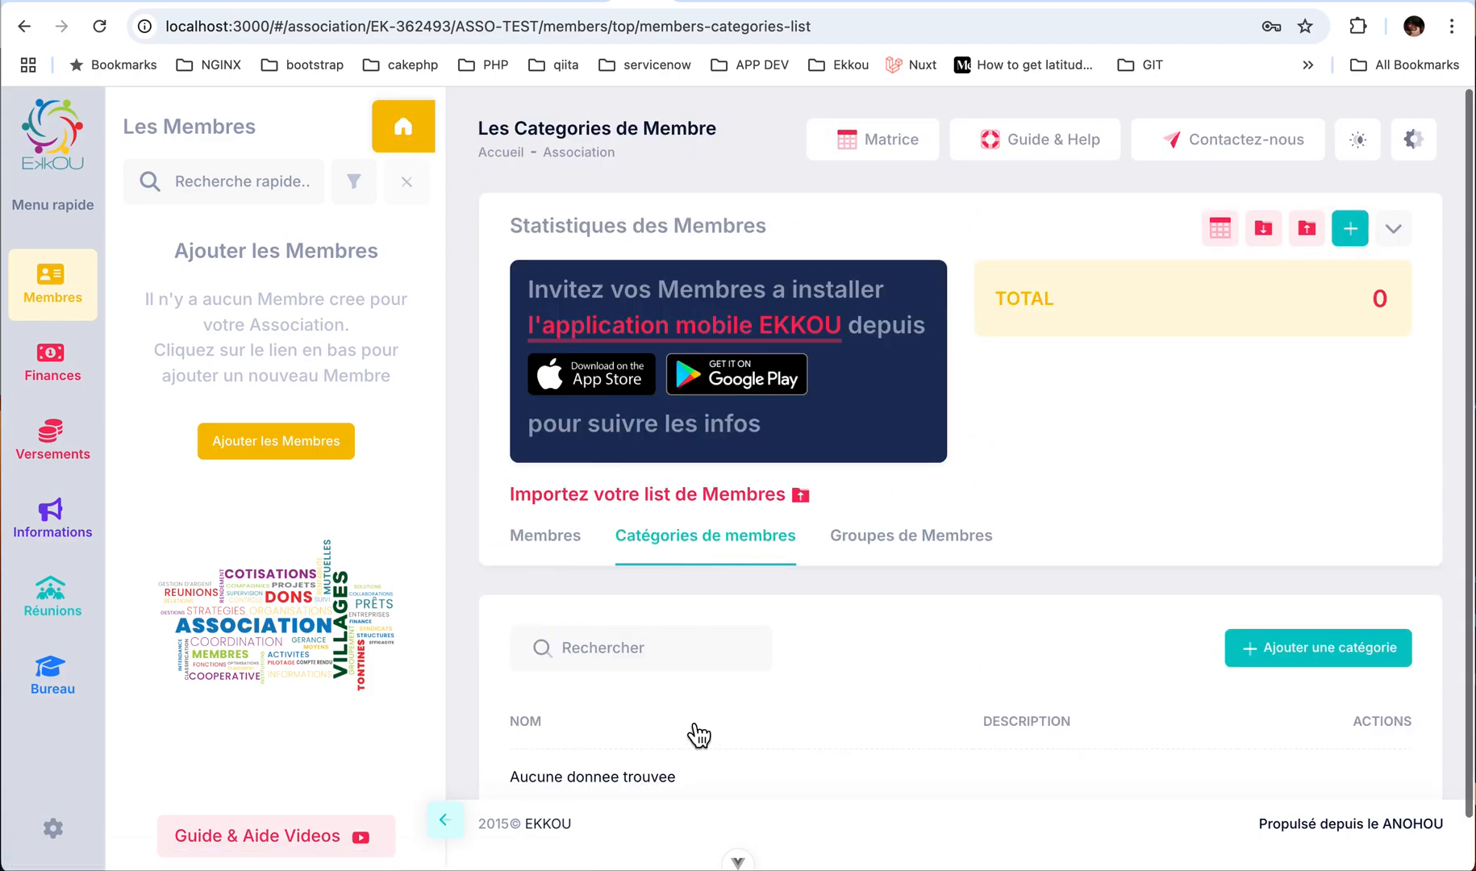
{"action": "left_click", "coordinate": [1227, 649]}
{"action": "left_click", "coordinate": [589, 482]}
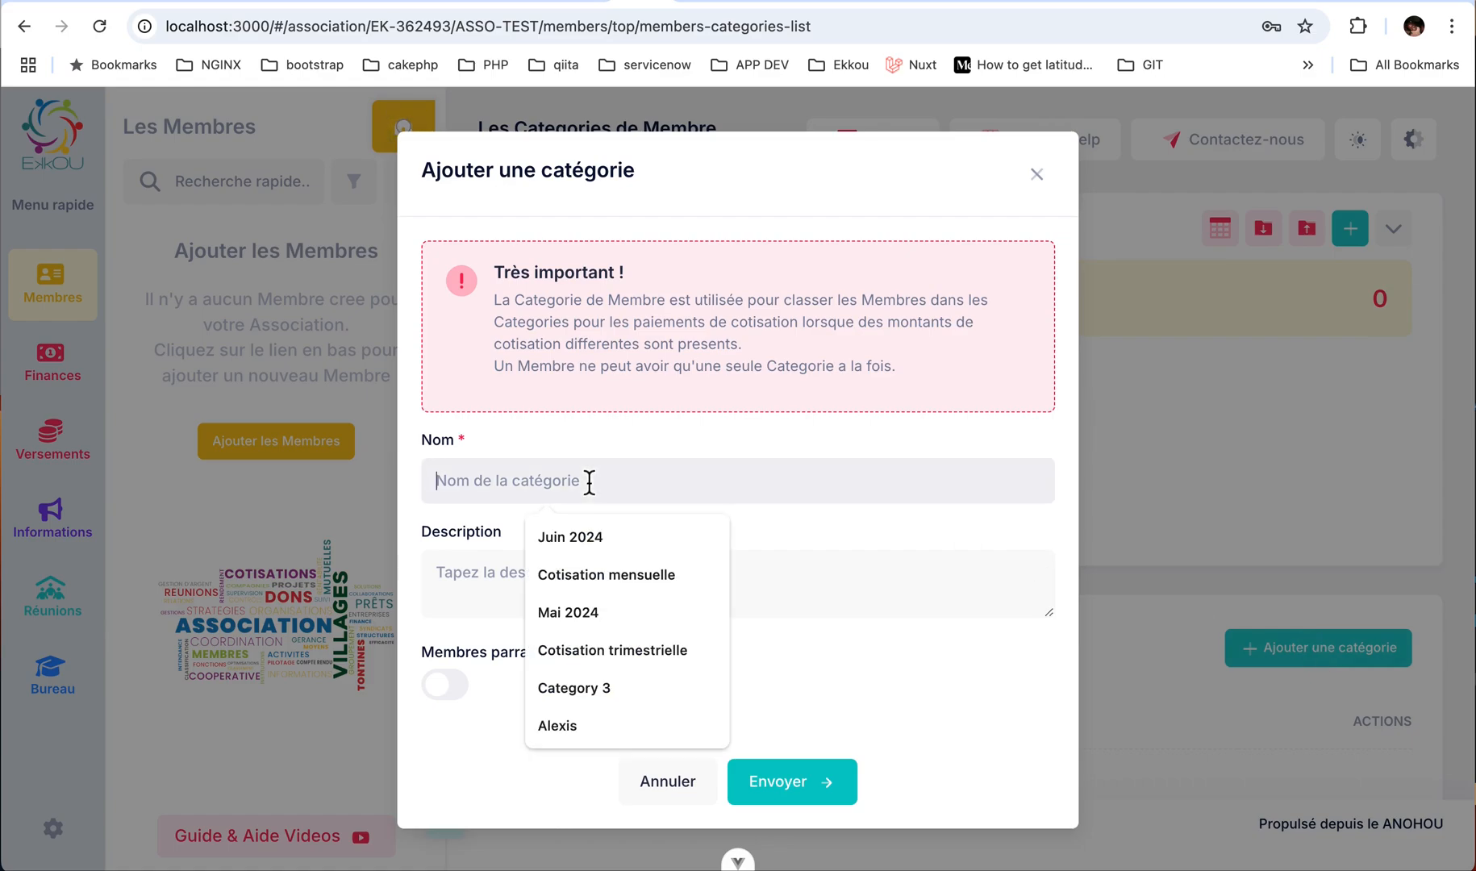
{"action": "type", "text": "Categorie 1"}
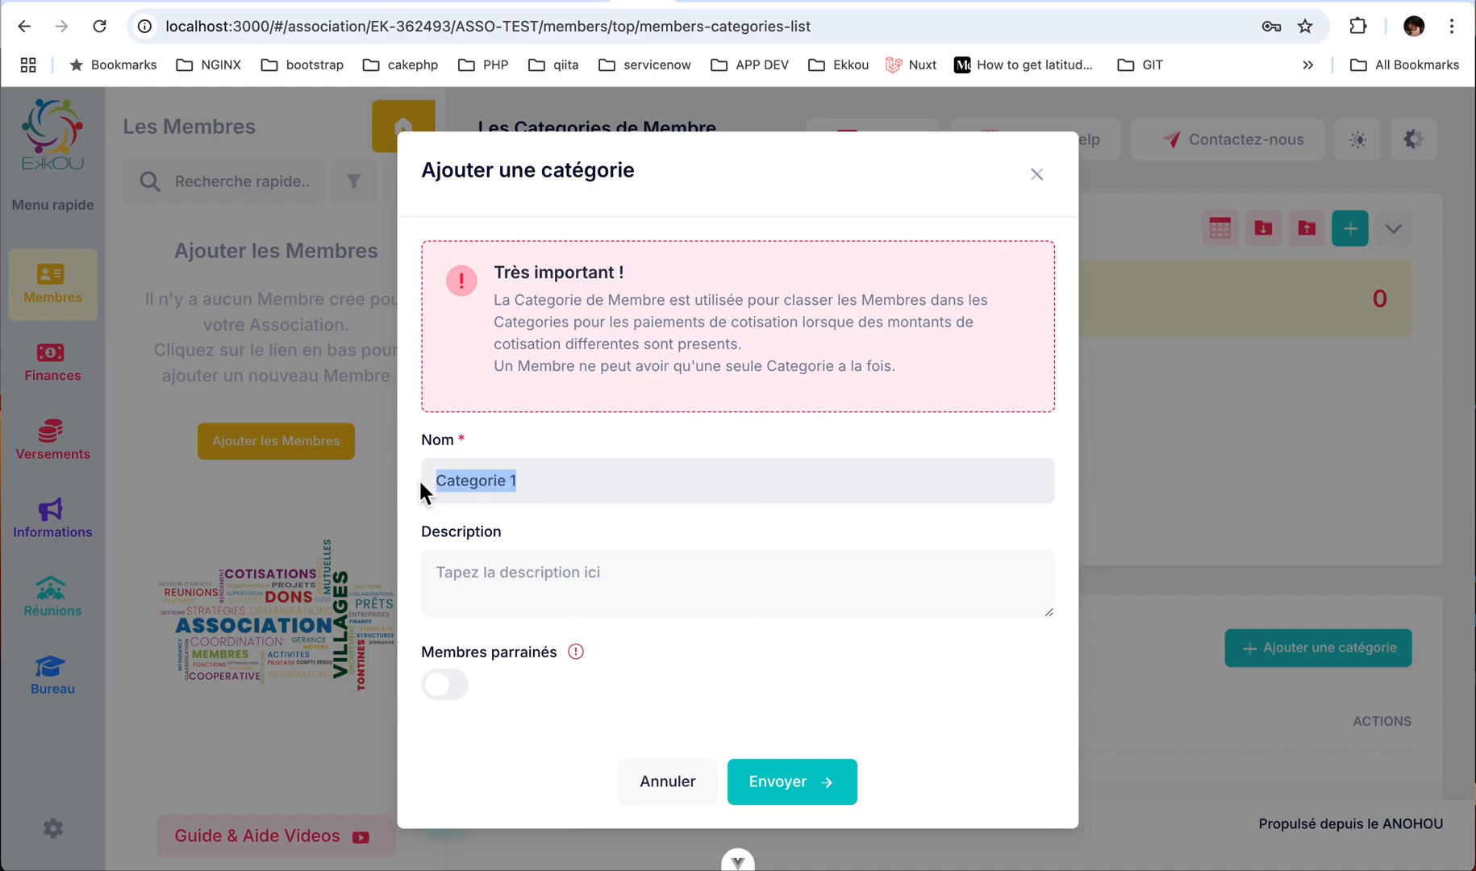
{"action": "left_click", "coordinate": [534, 587]}
{"action": "type", "text": "Categorie 1"}
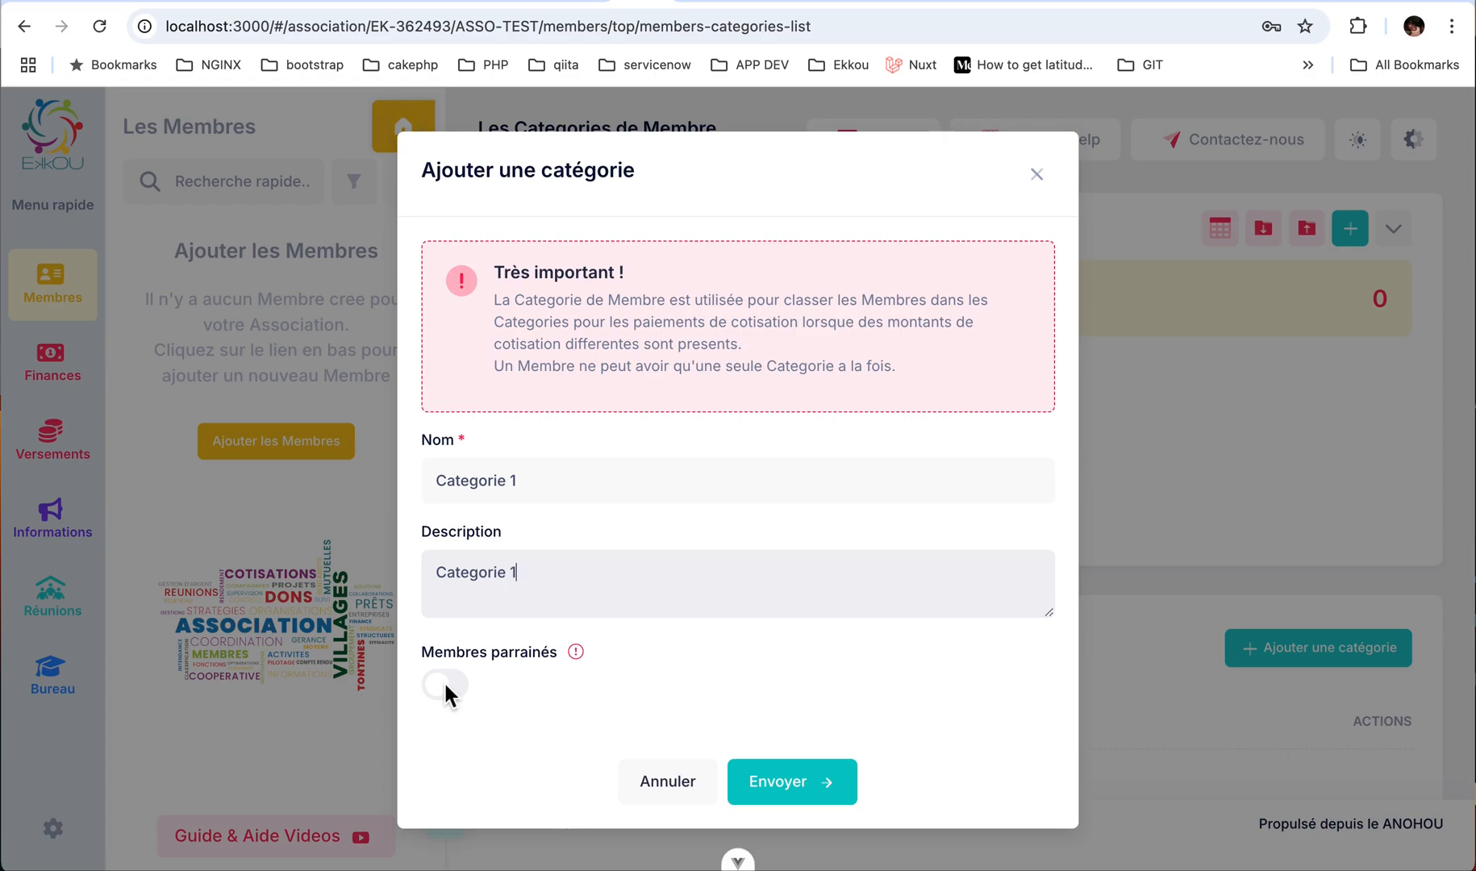
{"action": "left_click", "coordinate": [797, 789]}
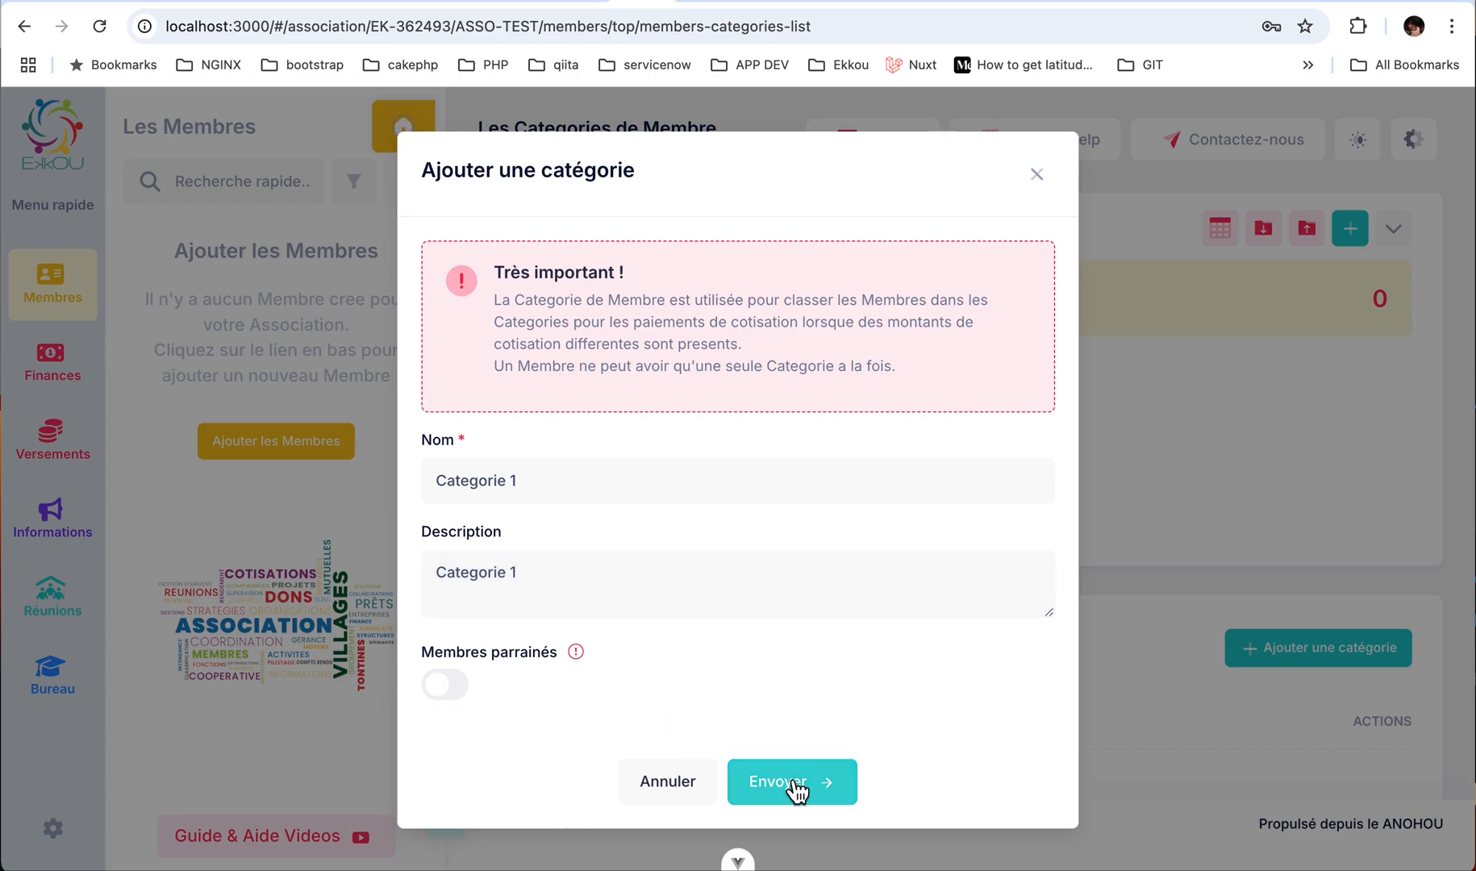
{"action": "left_click", "coordinate": [742, 571]}
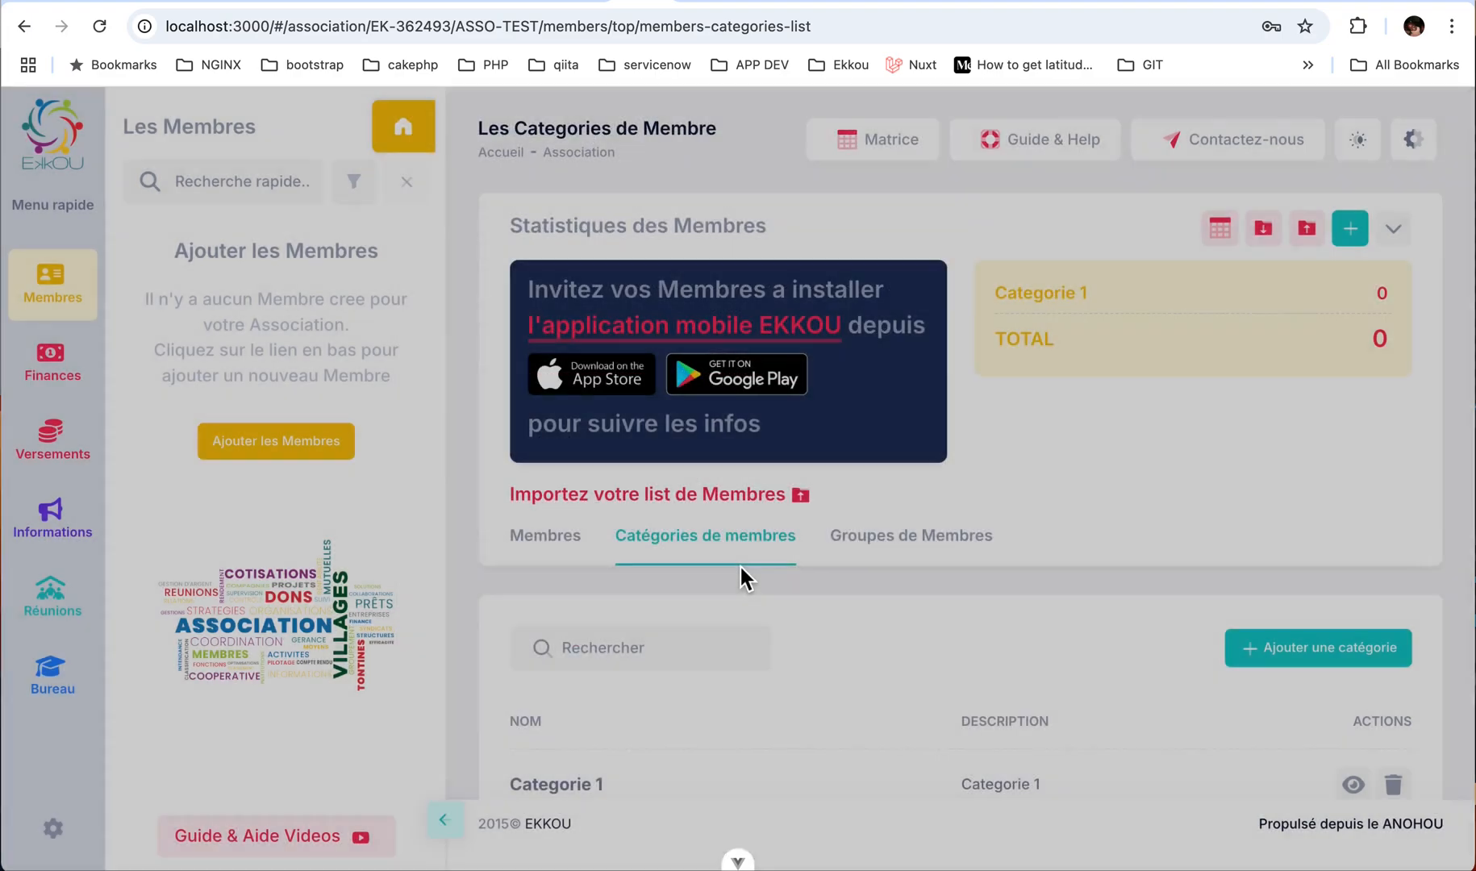
Add a second member category named "Categorie 2" with the description "Categorie 2".
{"action": "scroll", "coordinate": [603, 763], "scroll_direction": "down", "scroll_amount": 1}
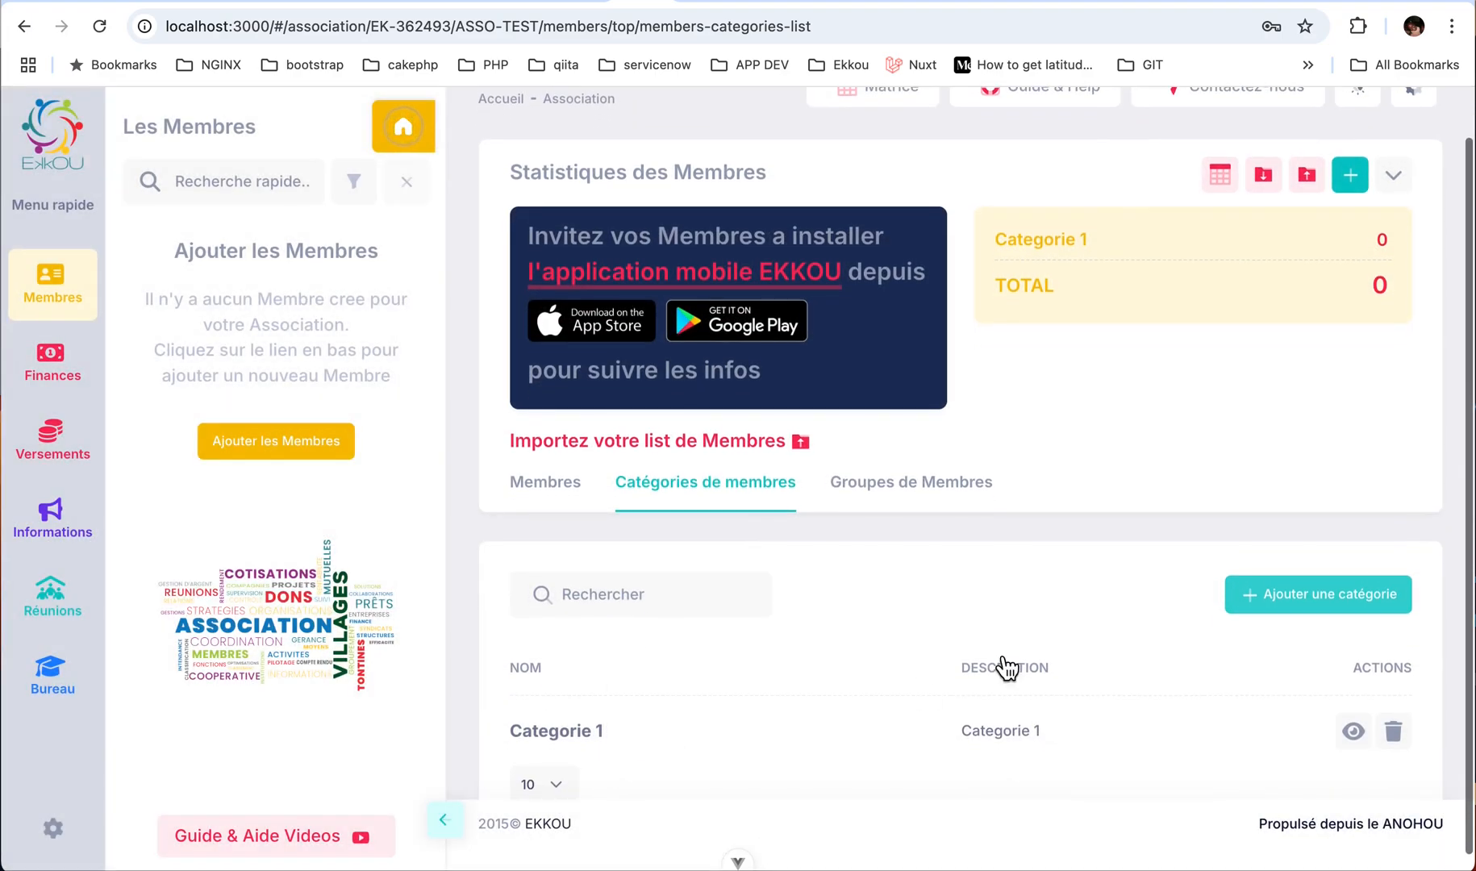
{"action": "left_click", "coordinate": [1319, 601]}
{"action": "type", "text": "ca"}
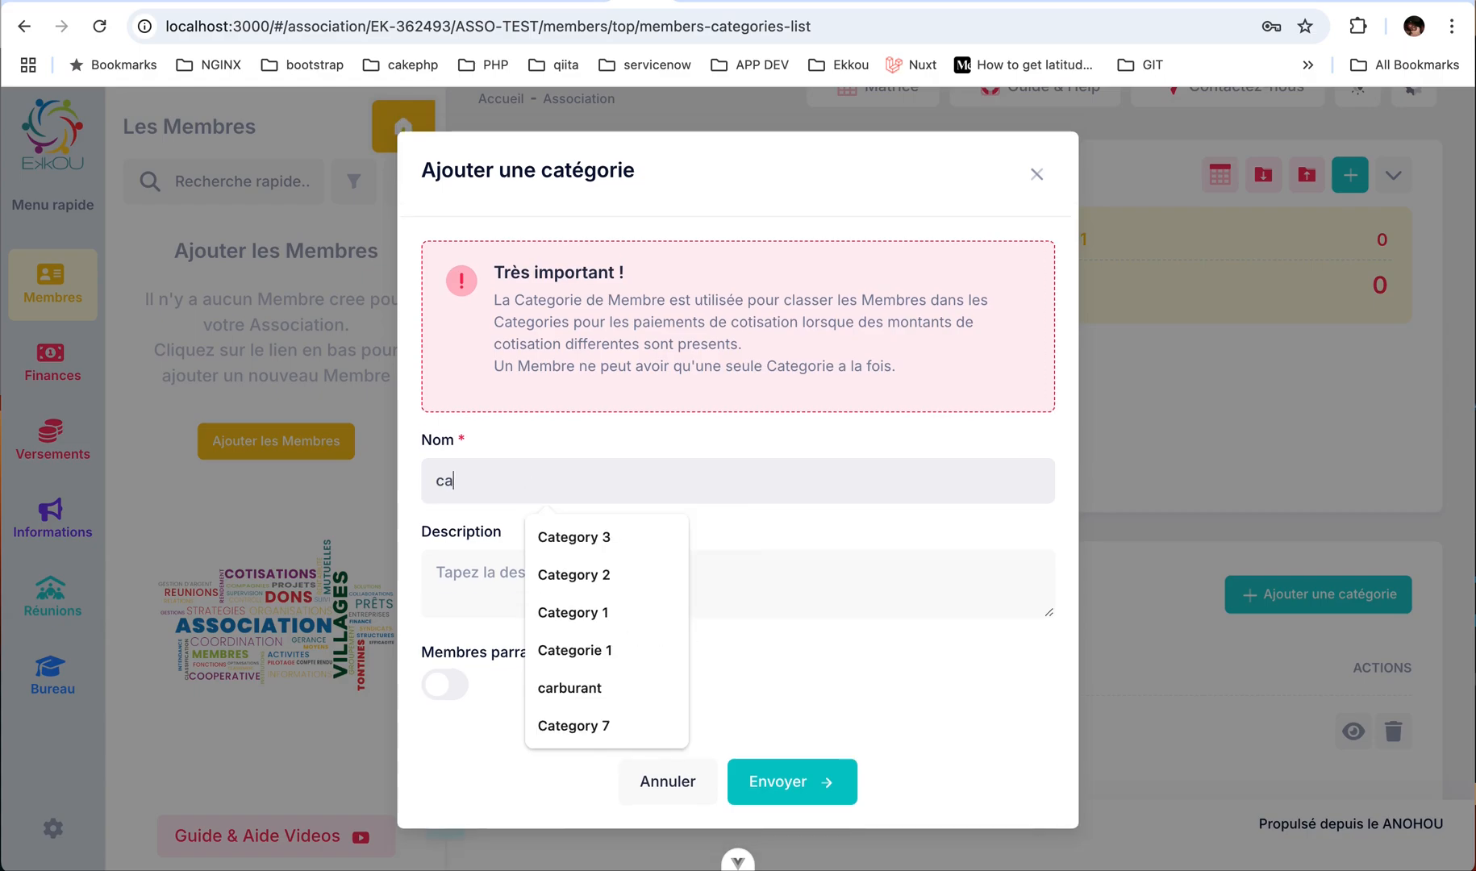
{"action": "key", "text": "BackSpace"}
{"action": "key", "text": "BackSpace"}
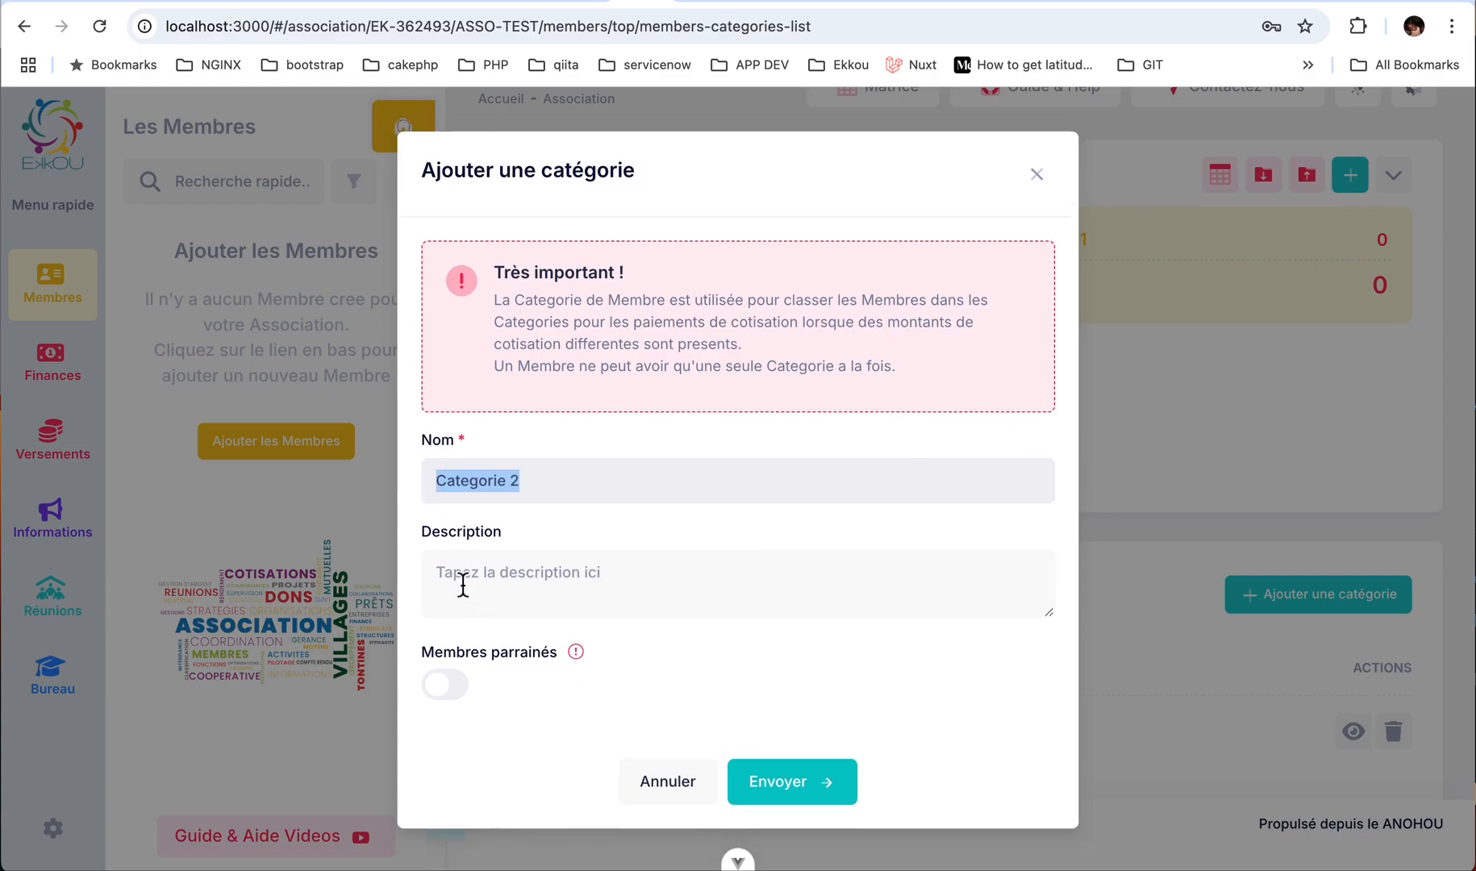
{"action": "left_click", "coordinate": [463, 585]}
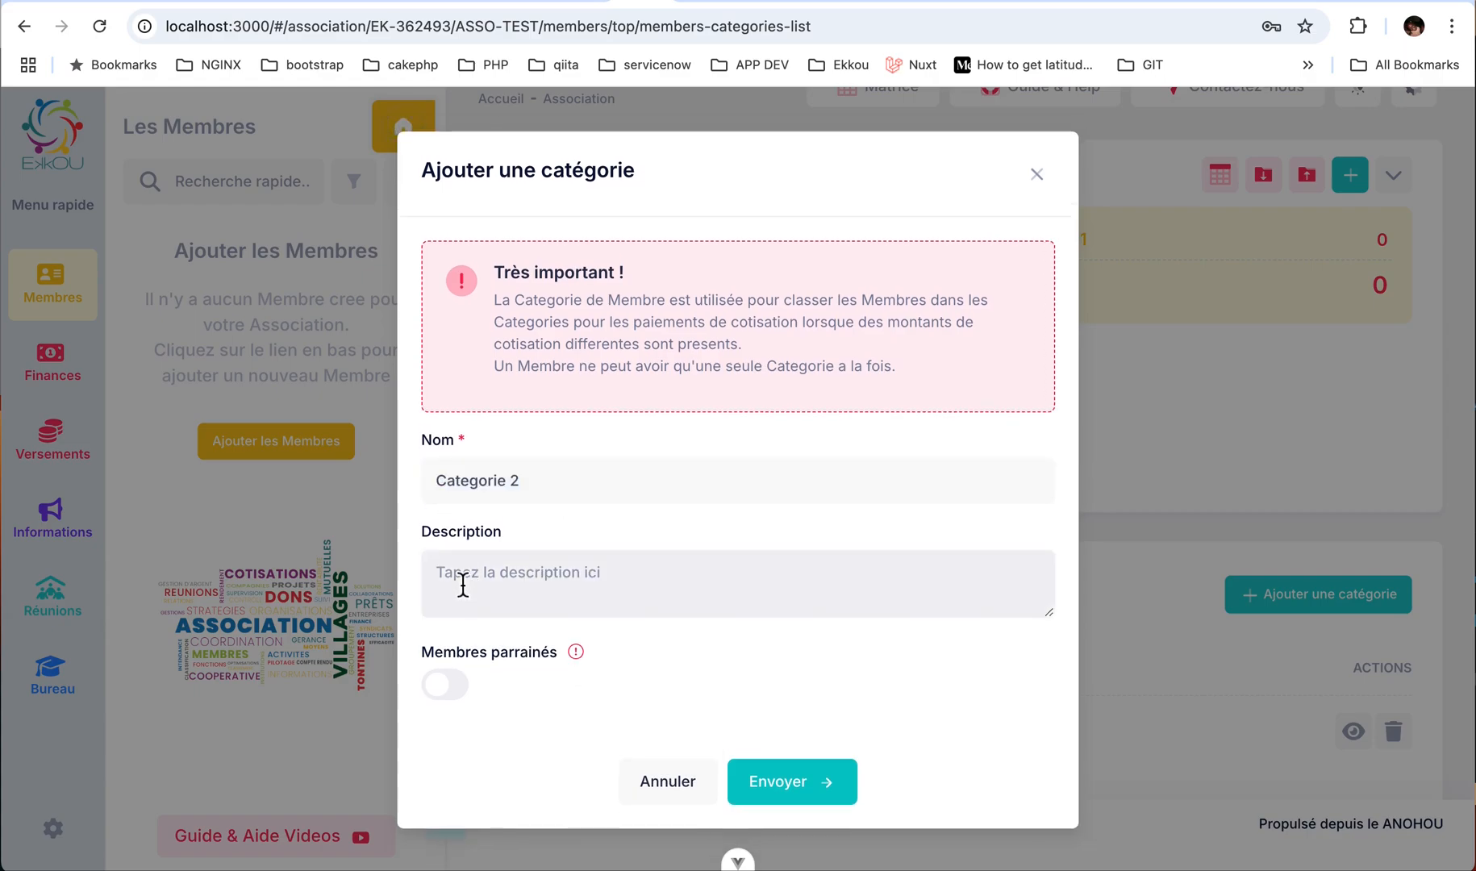
{"action": "type", "text": "Categorie 2"}
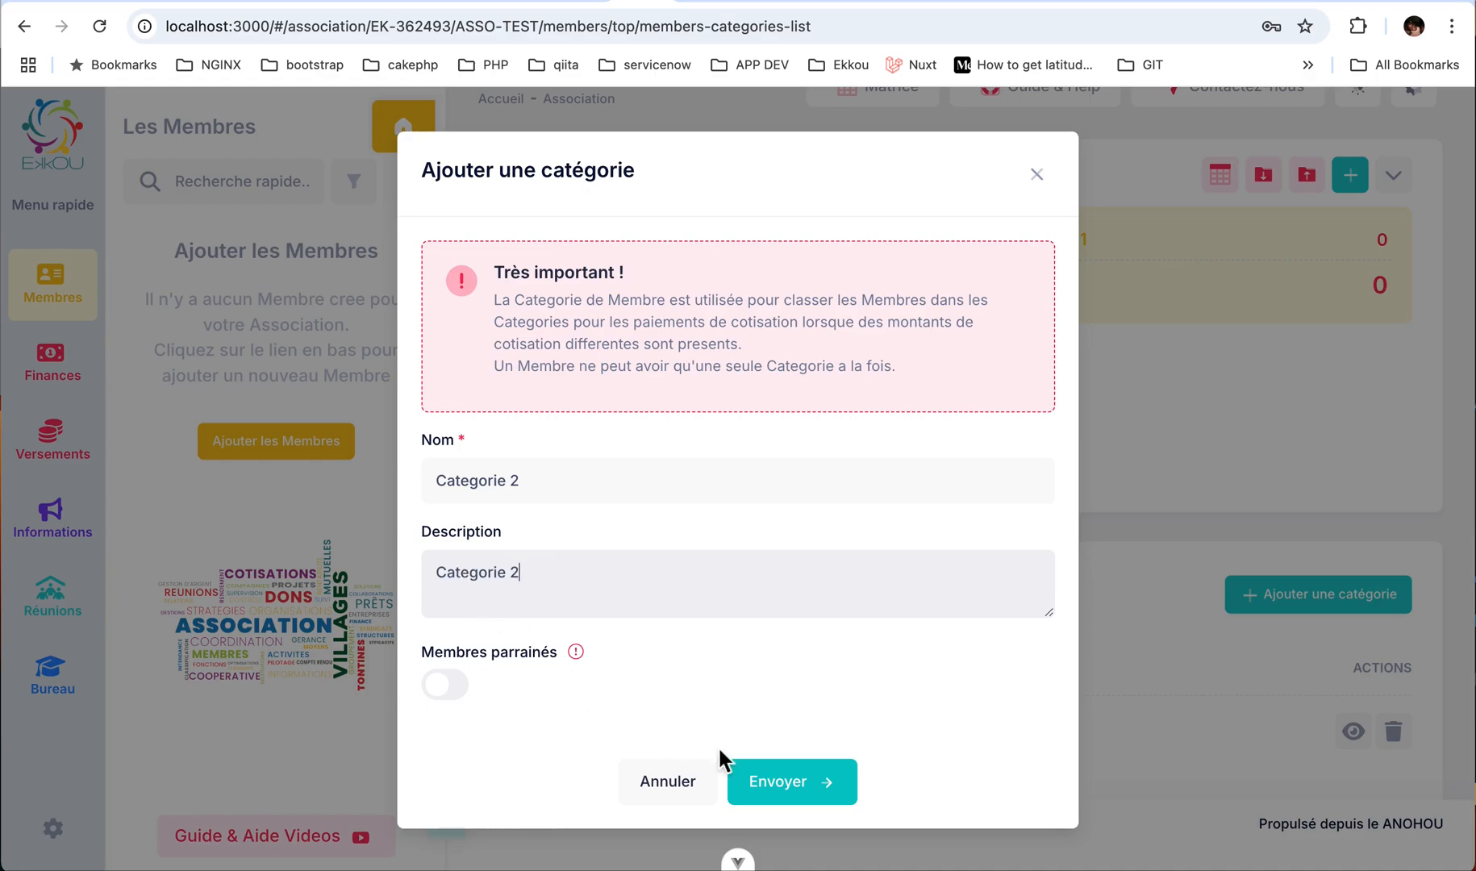
{"action": "left_click", "coordinate": [792, 786]}
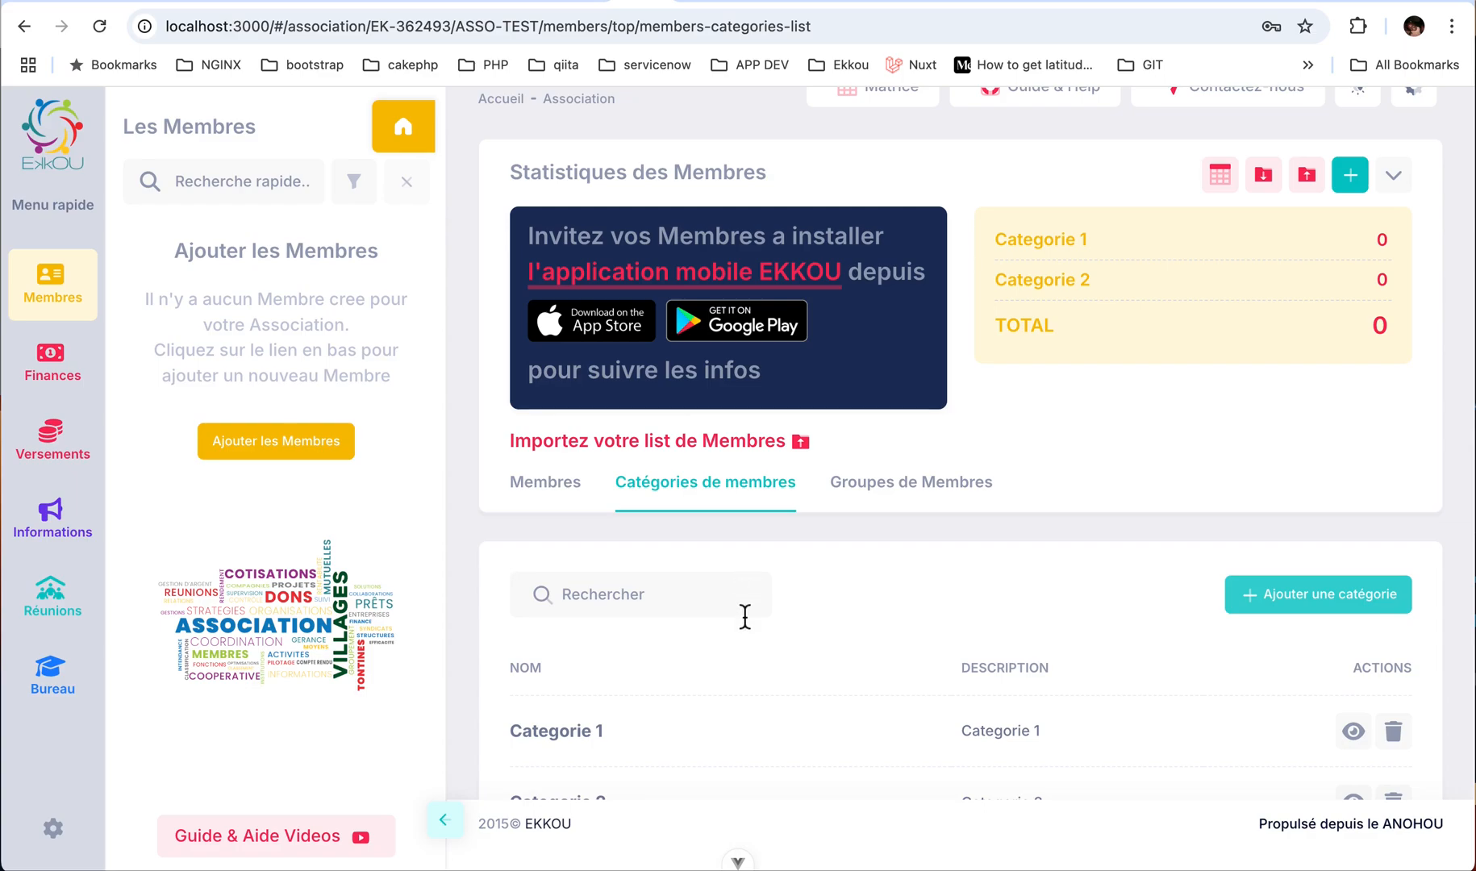
{"action": "scroll", "coordinate": [742, 610], "scroll_direction": "down", "scroll_amount": 2}
{"action": "scroll", "coordinate": [743, 609], "scroll_direction": "up", "scroll_amount": 2}
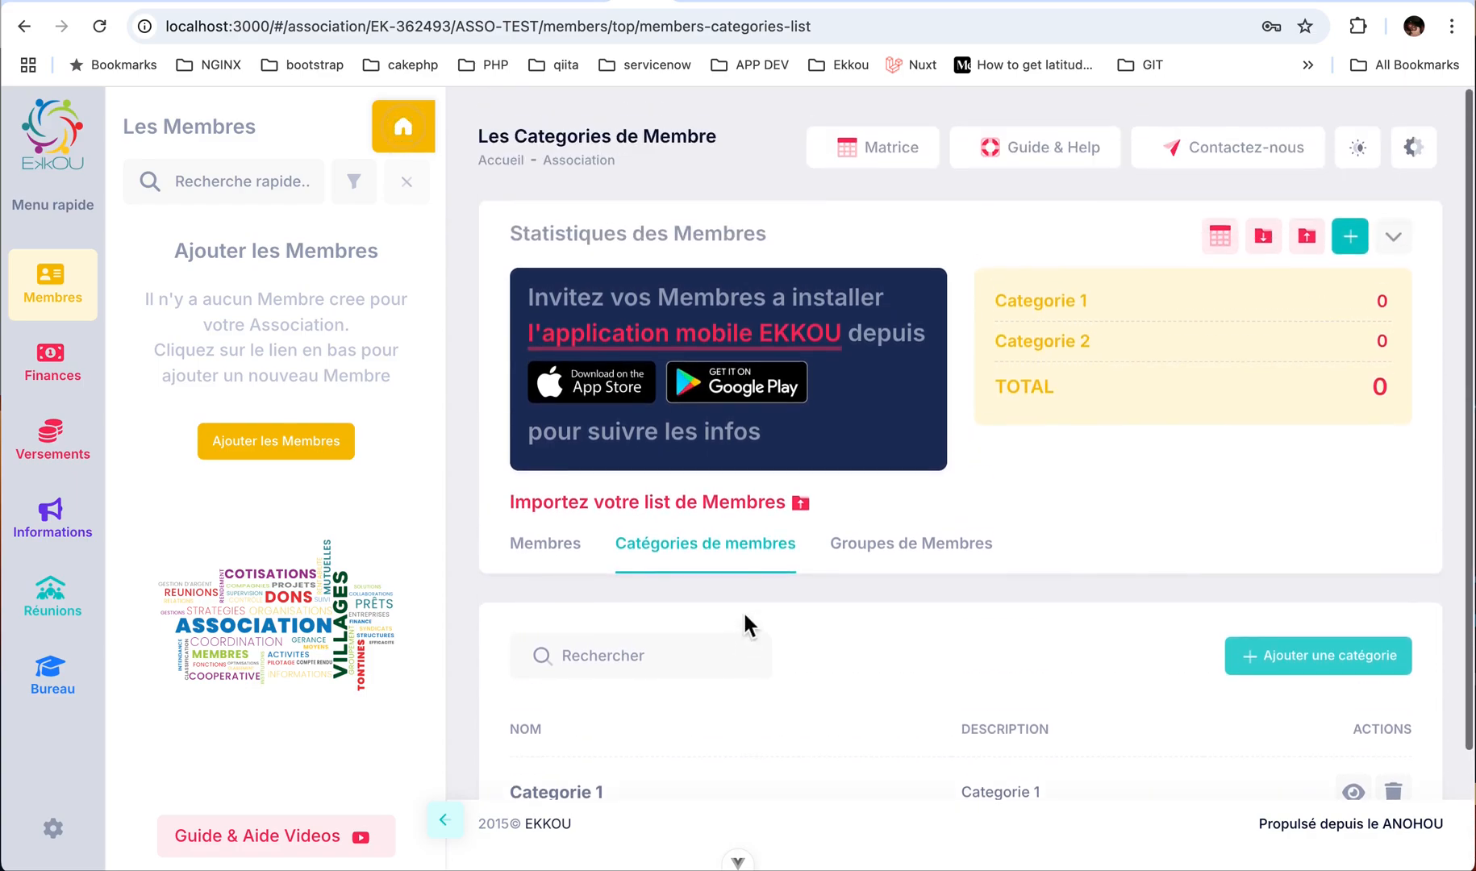
{"action": "scroll", "coordinate": [742, 610], "scroll_direction": "down", "scroll_amount": 2}
{"action": "scroll", "coordinate": [743, 610], "scroll_direction": "up", "scroll_amount": 3}
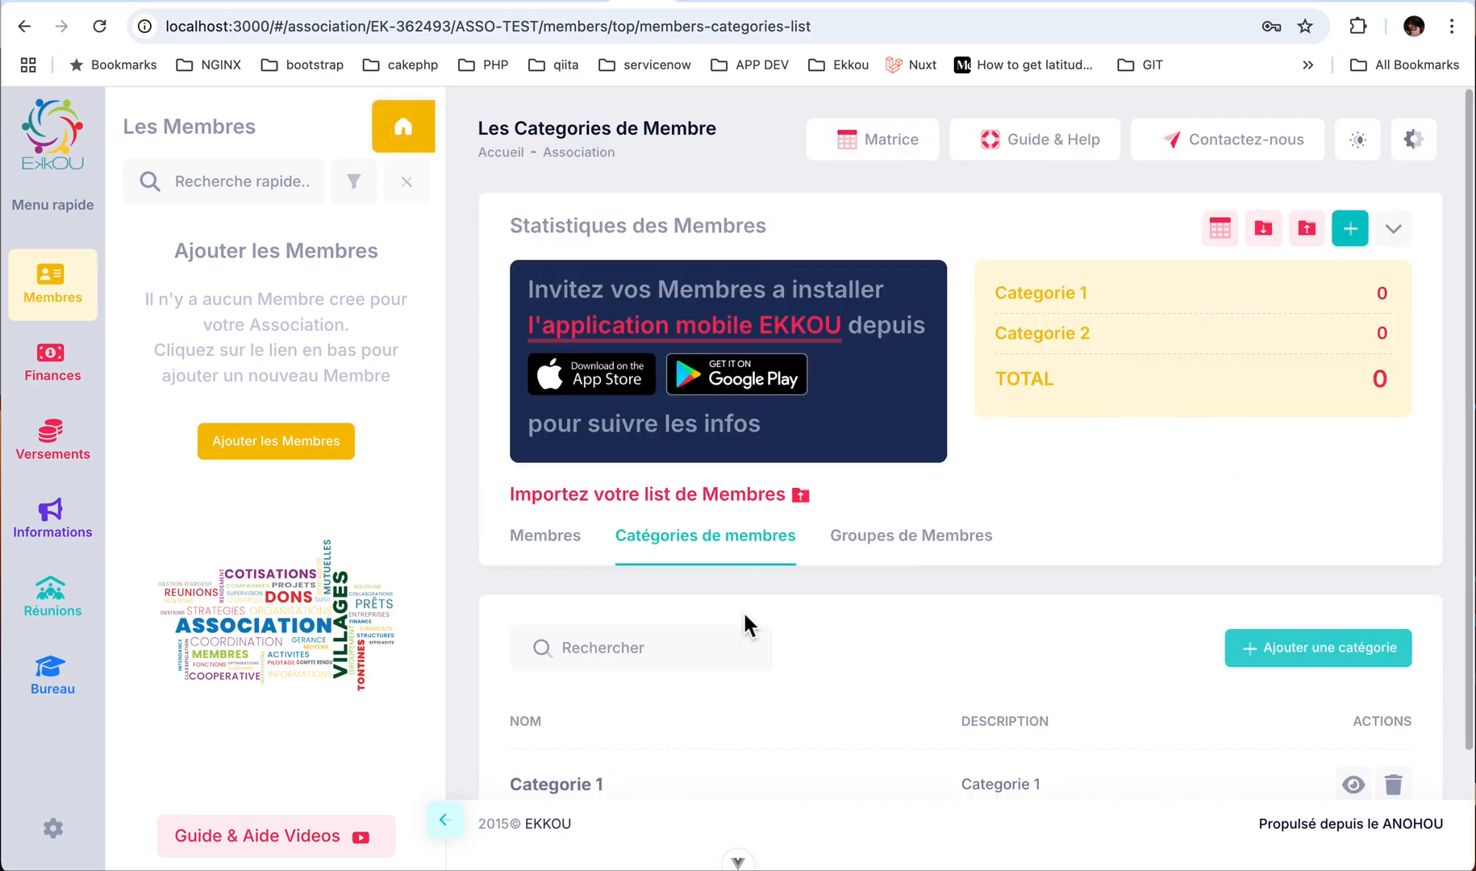
From the contributions matrix, start a new Categorie 1 member, filling in the member number, family name and first name, with sex Femme.
{"action": "left_click", "coordinate": [873, 145]}
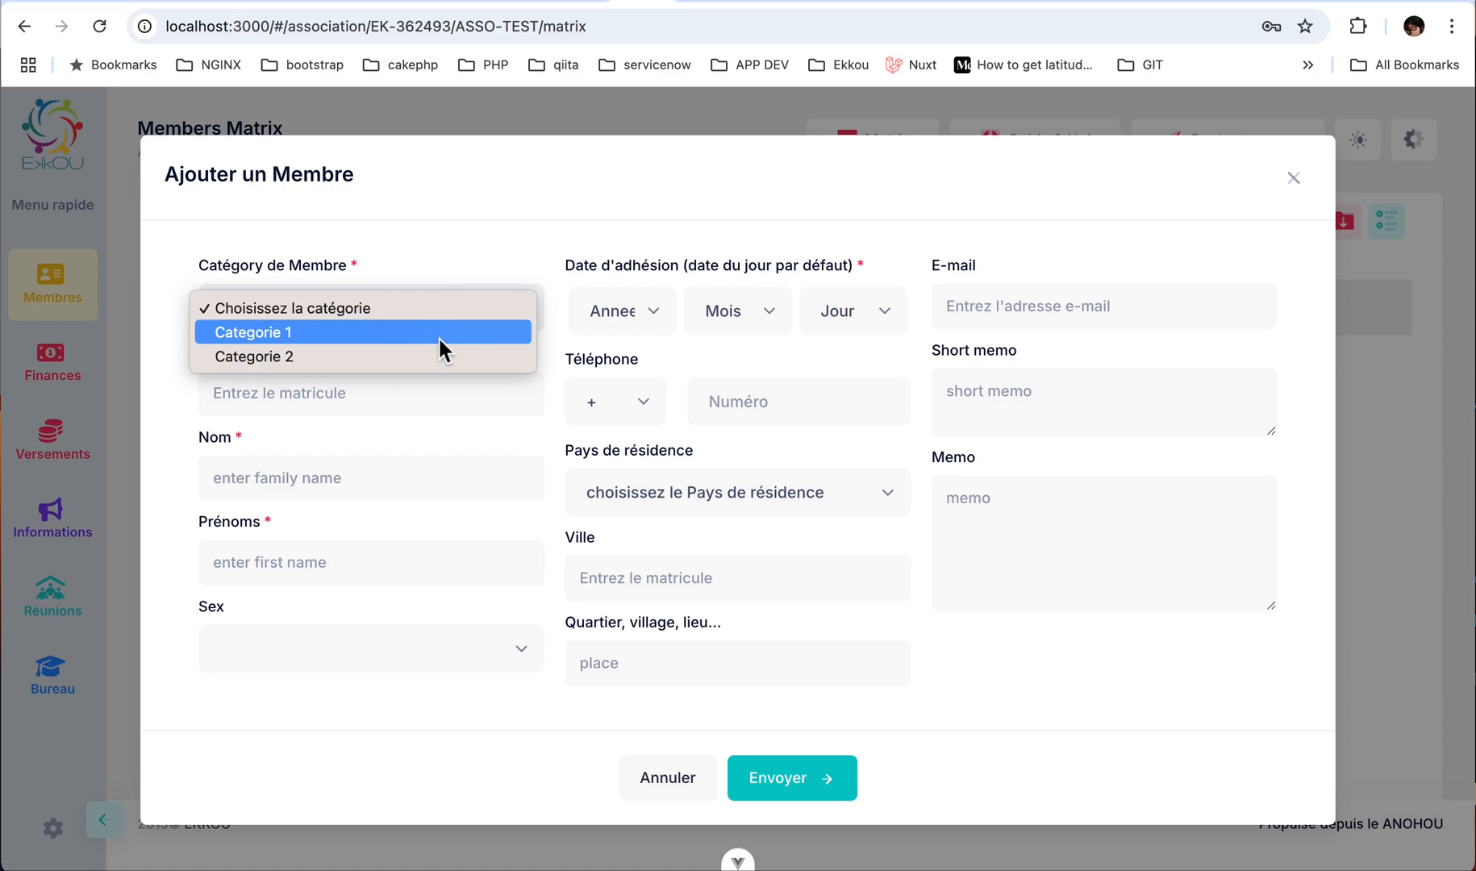
{"action": "left_click", "coordinate": [438, 336]}
{"action": "left_click", "coordinate": [361, 398]}
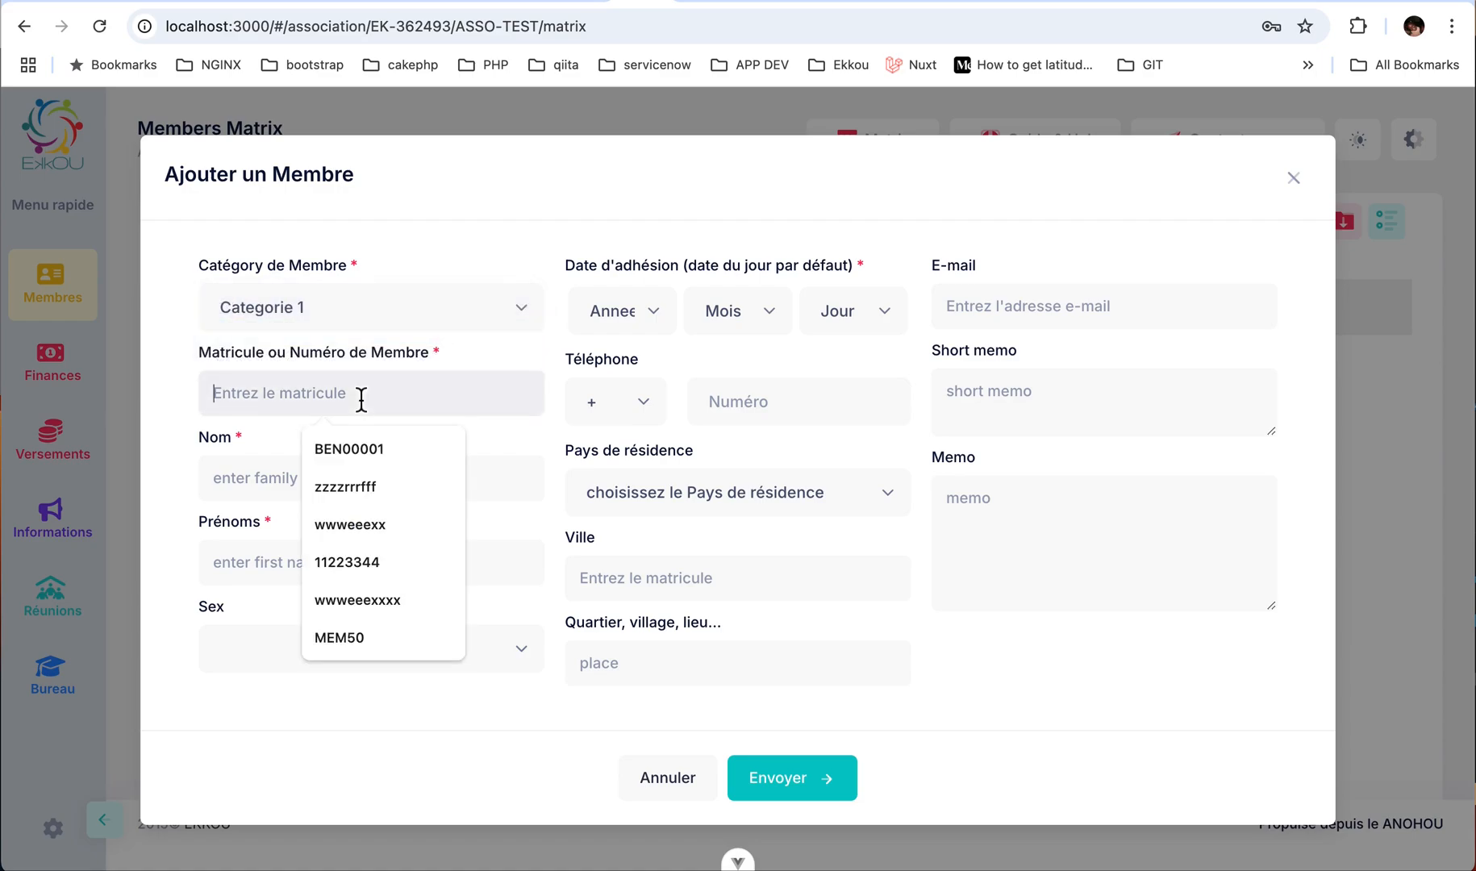
{"action": "left_click", "coordinate": [357, 448]}
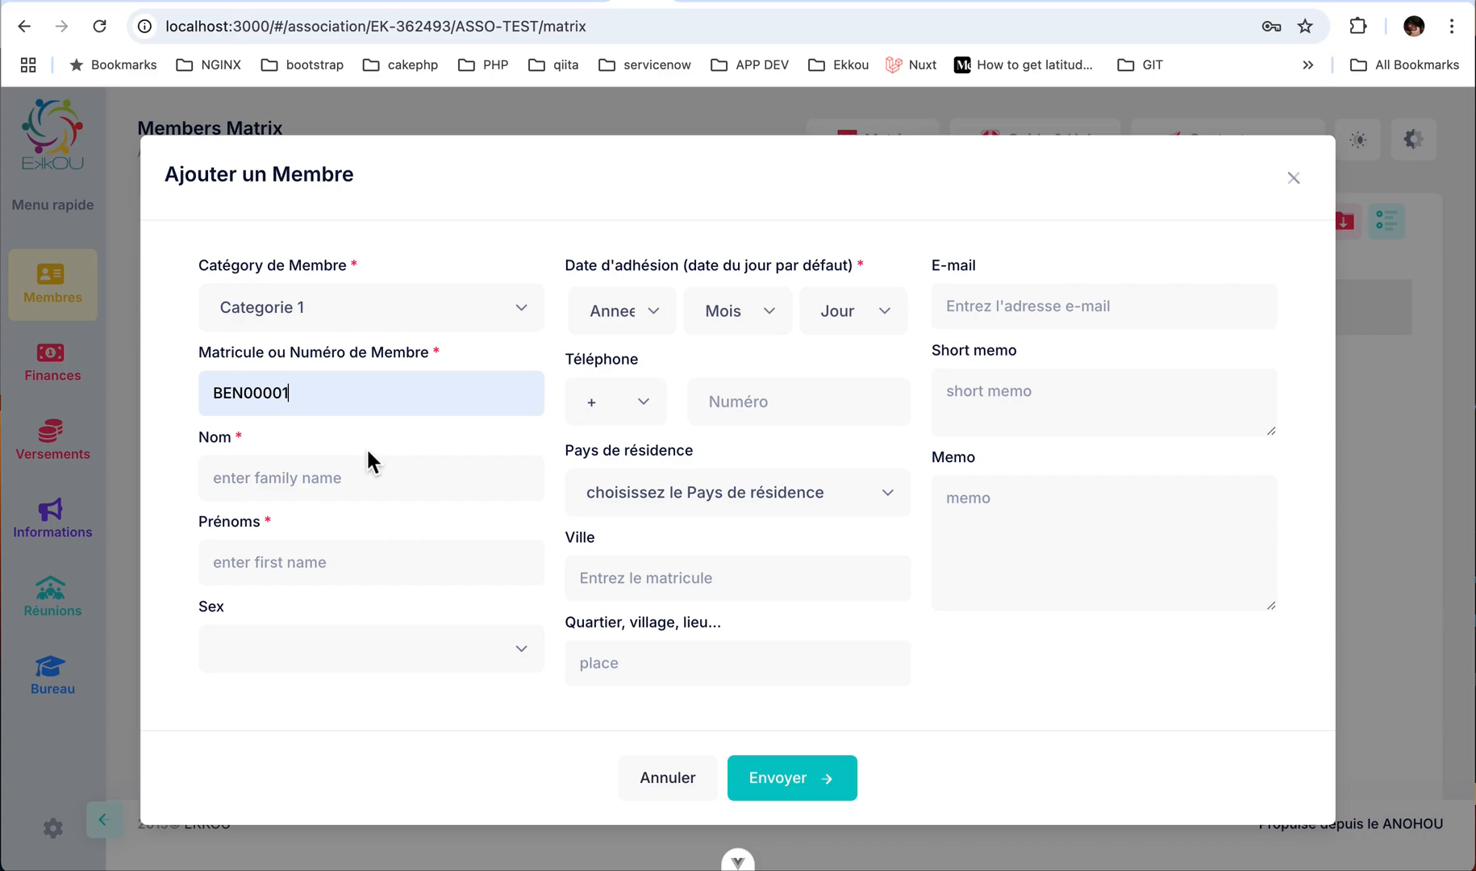
{"action": "left_click", "coordinate": [223, 655]}
{"action": "left_click", "coordinate": [238, 678]}
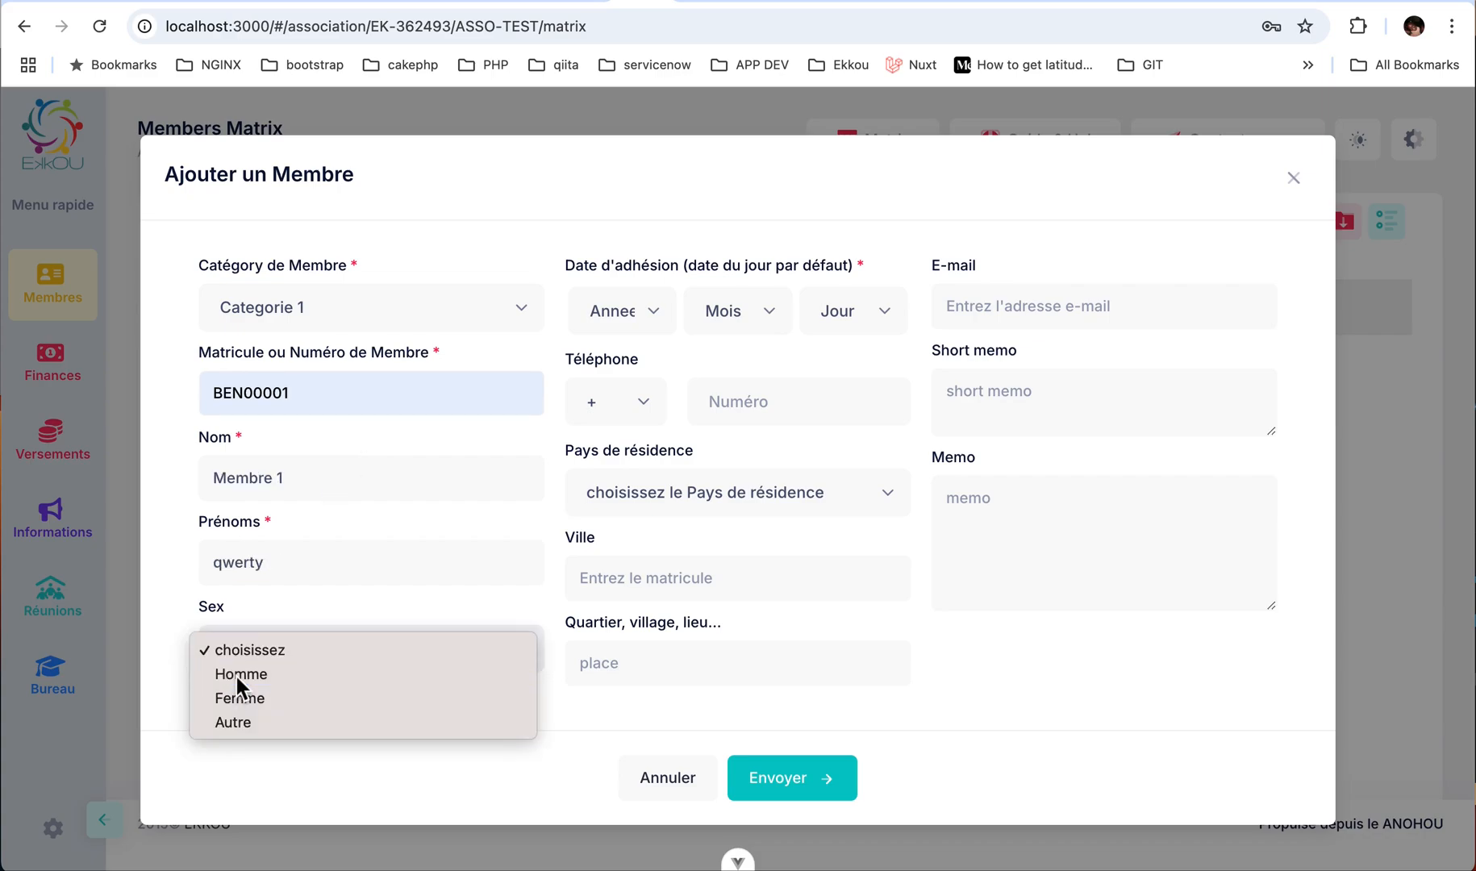
{"action": "left_click", "coordinate": [244, 663]}
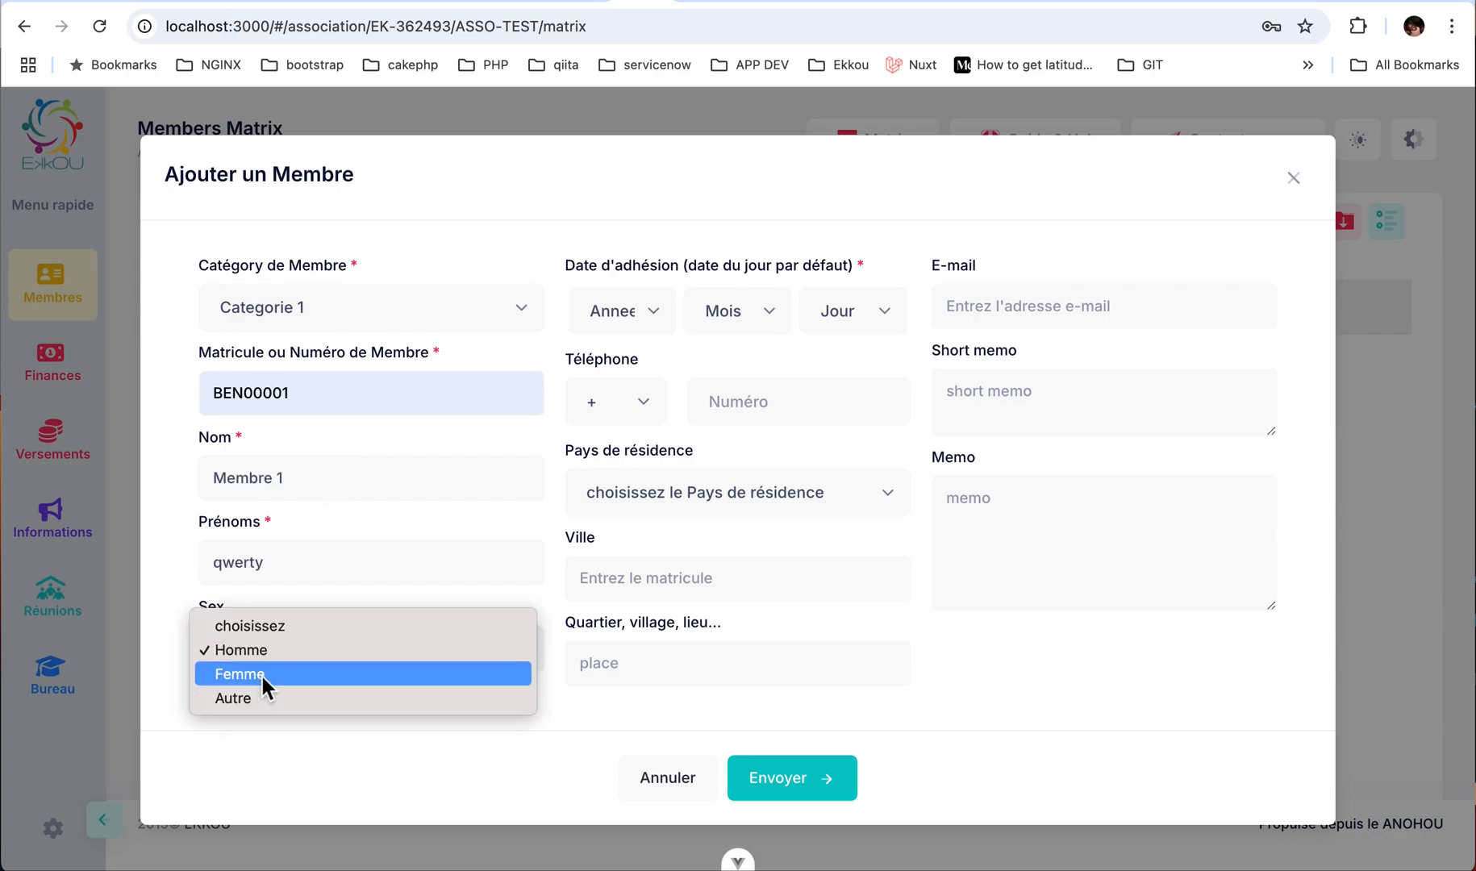
{"action": "left_click", "coordinate": [260, 674]}
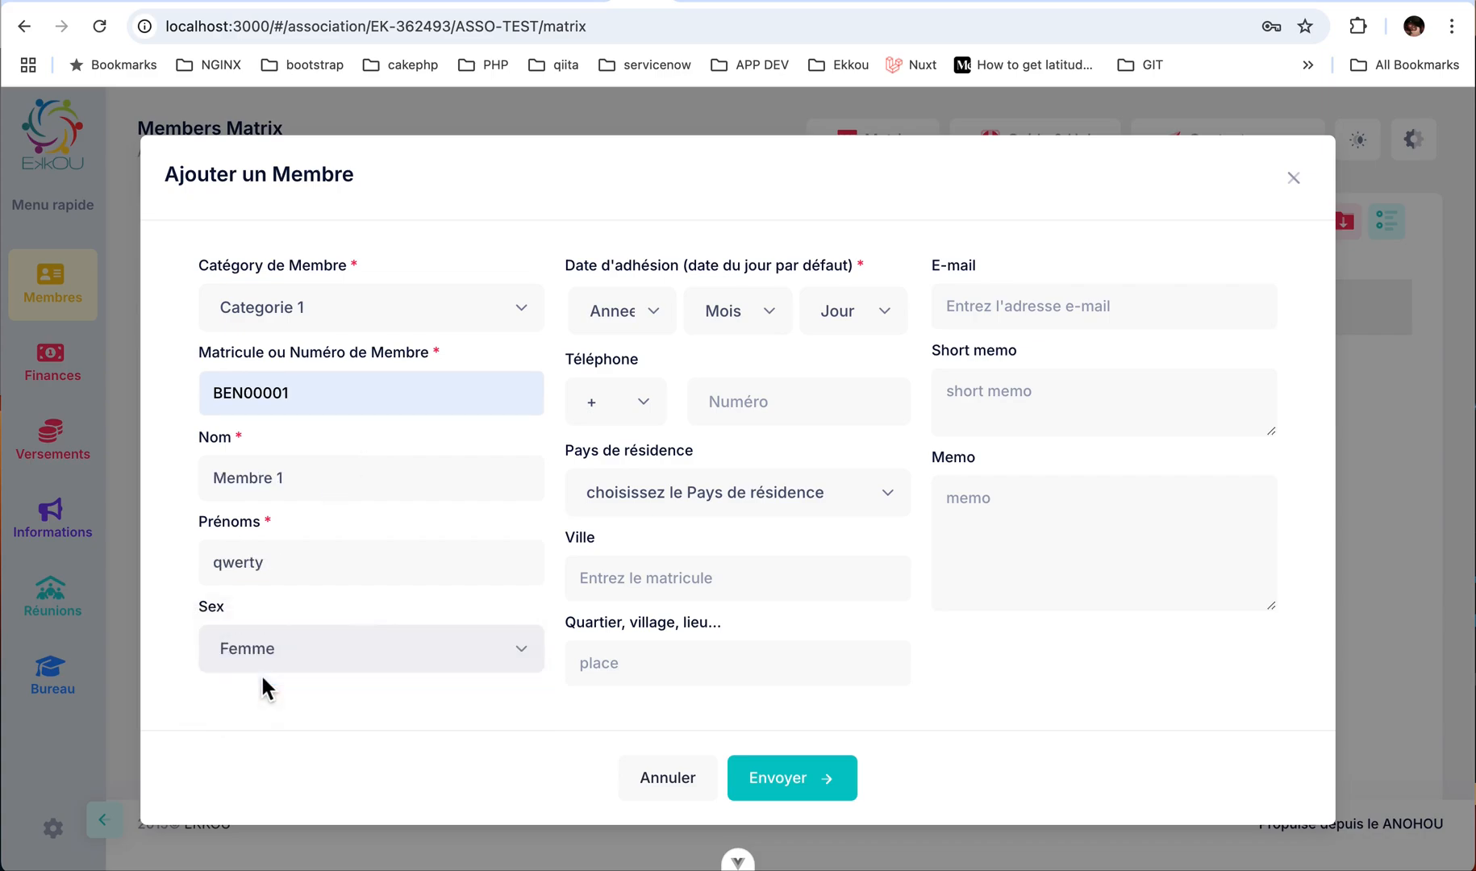
Set the new member's joining date to 2019-03-01 and submit the member form.
{"action": "left_click", "coordinate": [654, 318]}
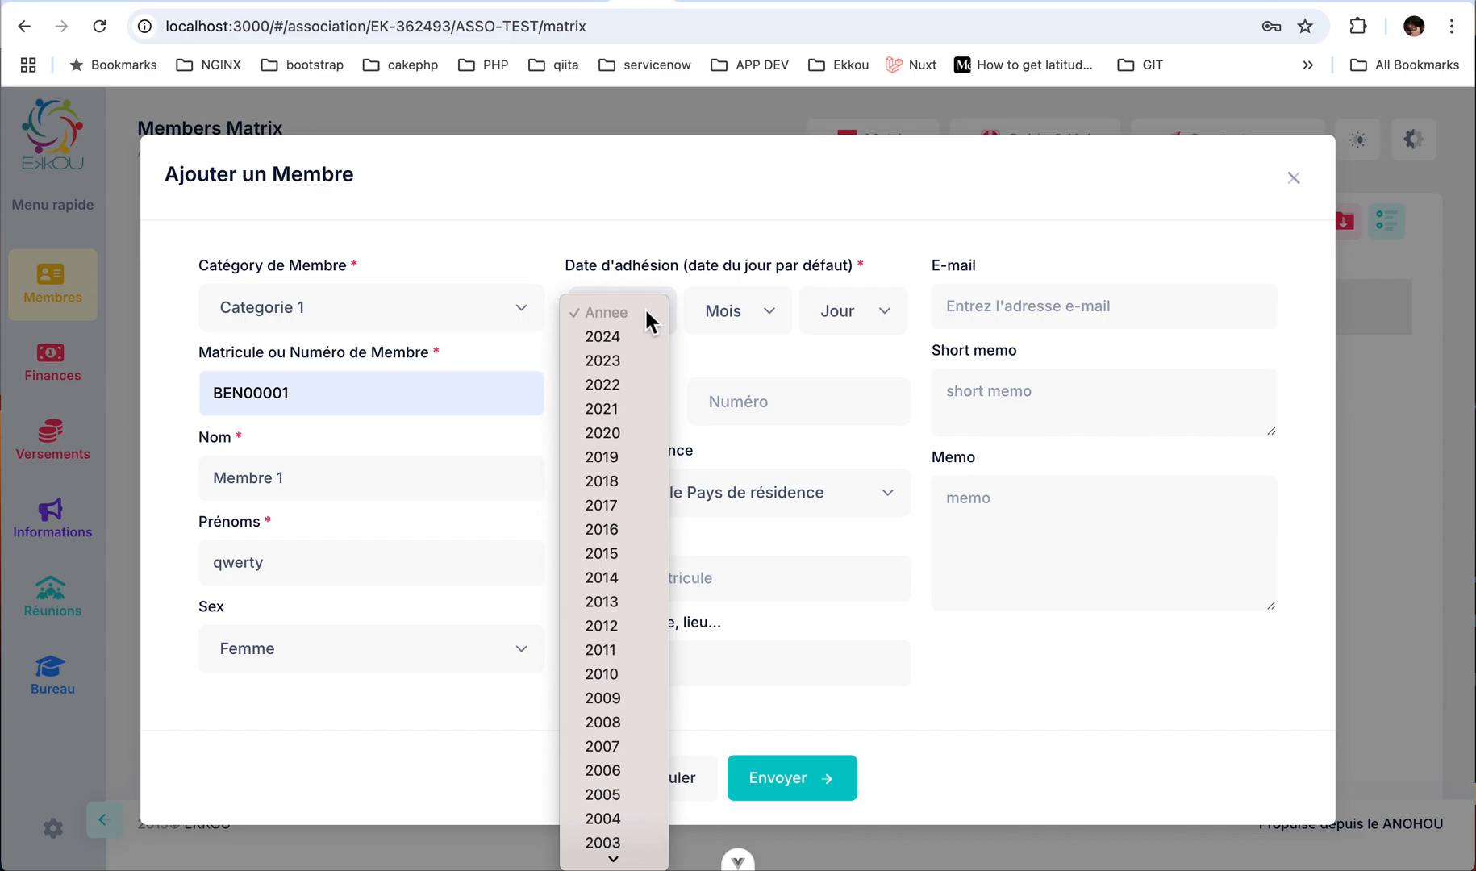
{"action": "left_click", "coordinate": [615, 458]}
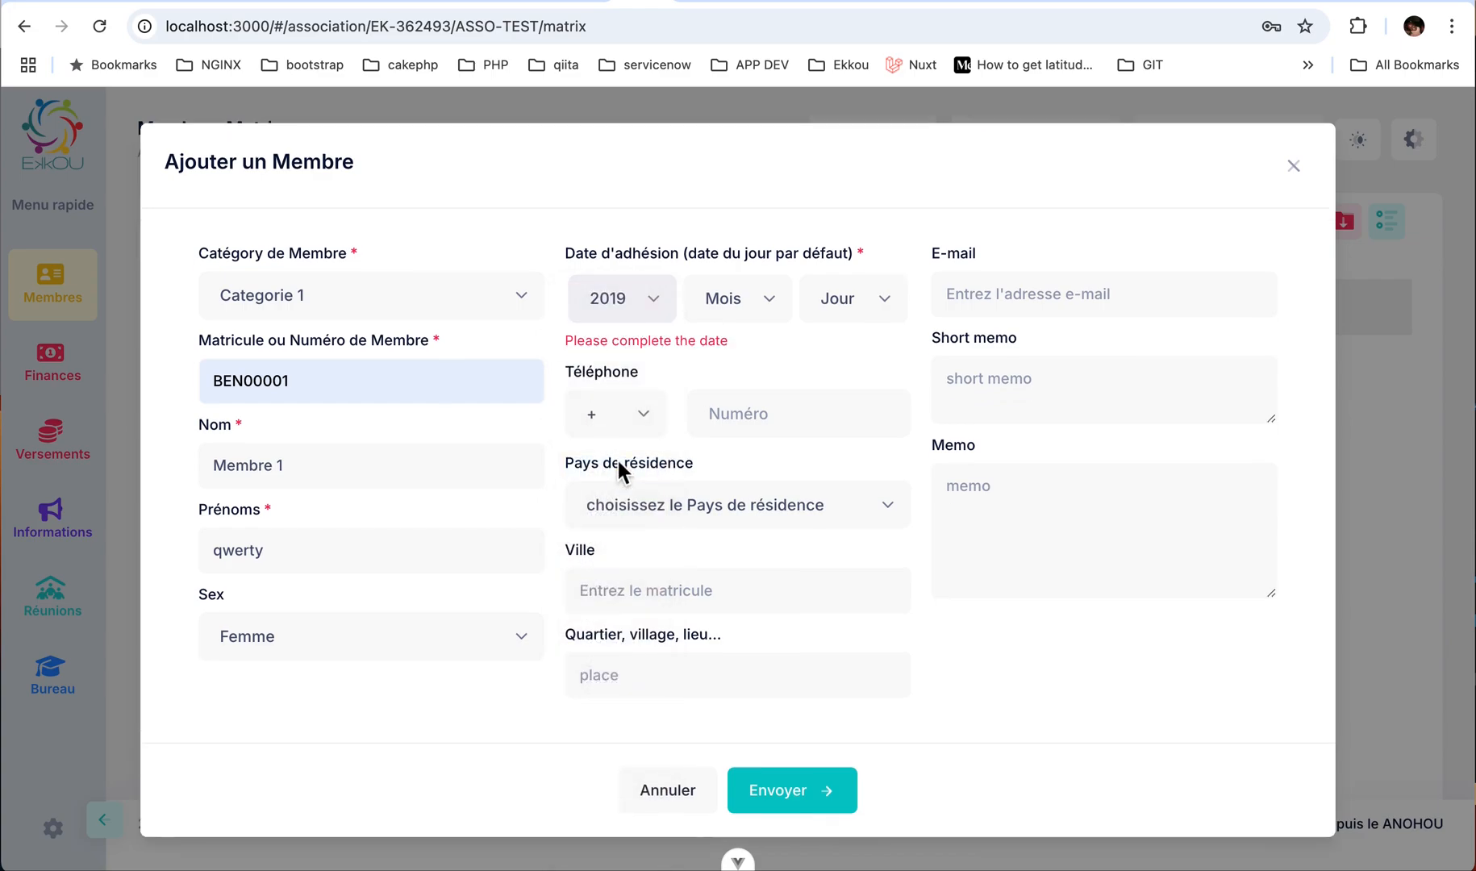
{"action": "left_click", "coordinate": [772, 304]}
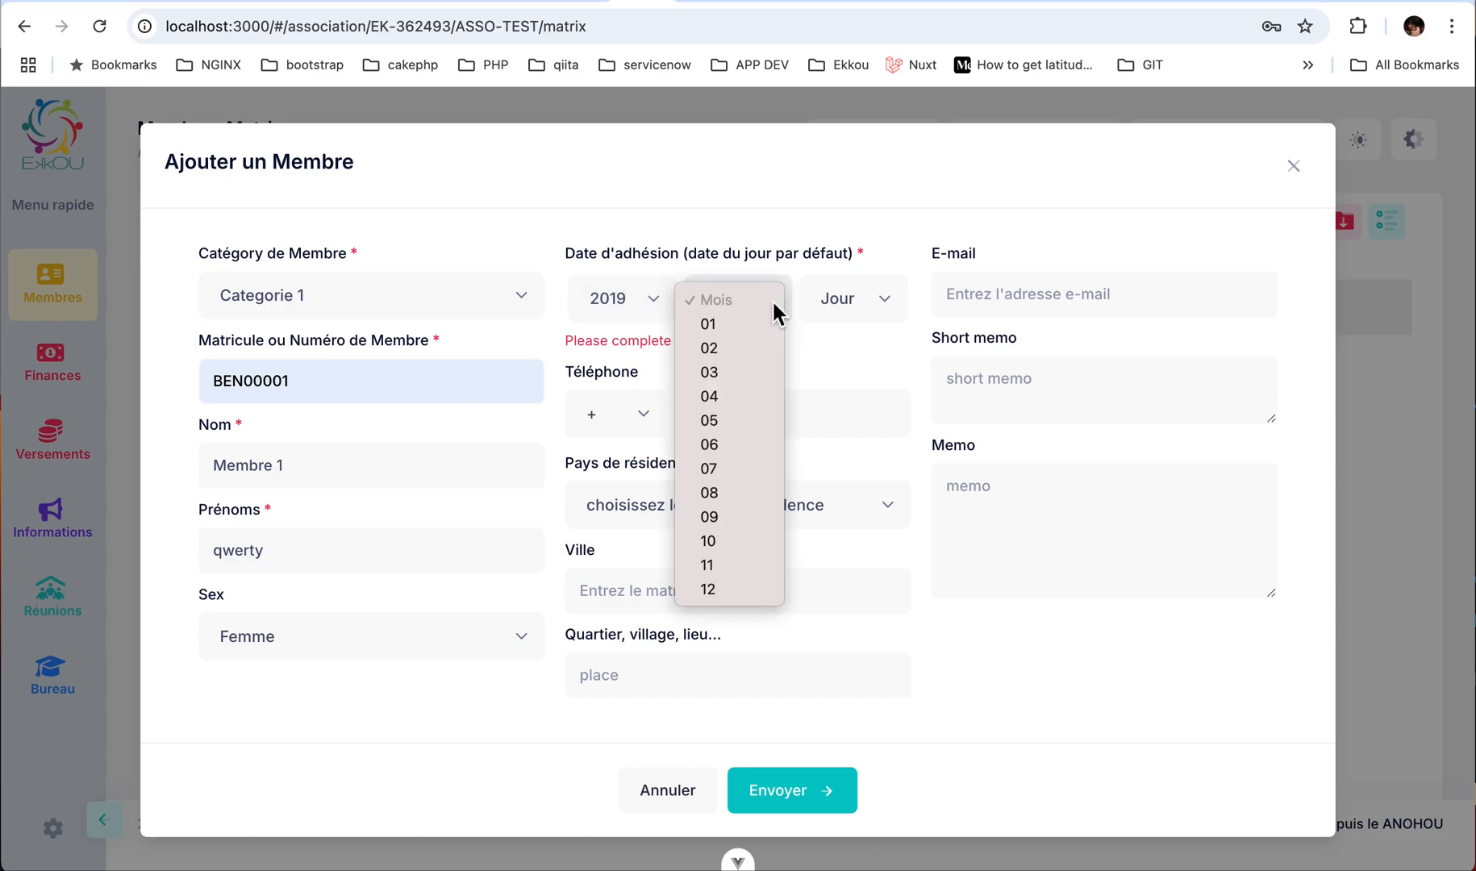
{"action": "left_click", "coordinate": [731, 376]}
{"action": "left_click", "coordinate": [884, 296]}
{"action": "left_click", "coordinate": [885, 308]}
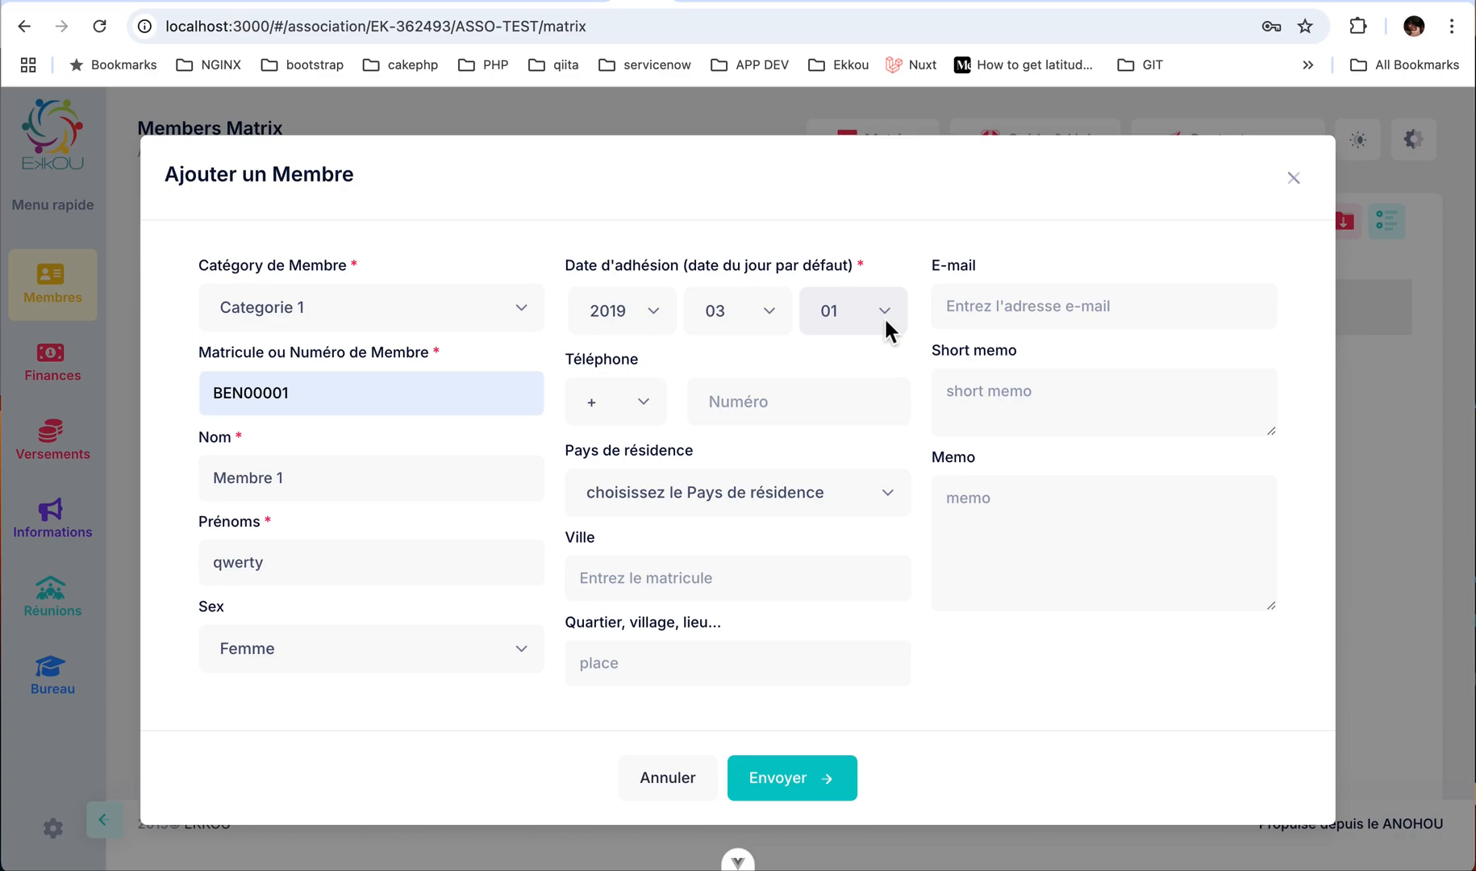
{"action": "left_click", "coordinate": [789, 779]}
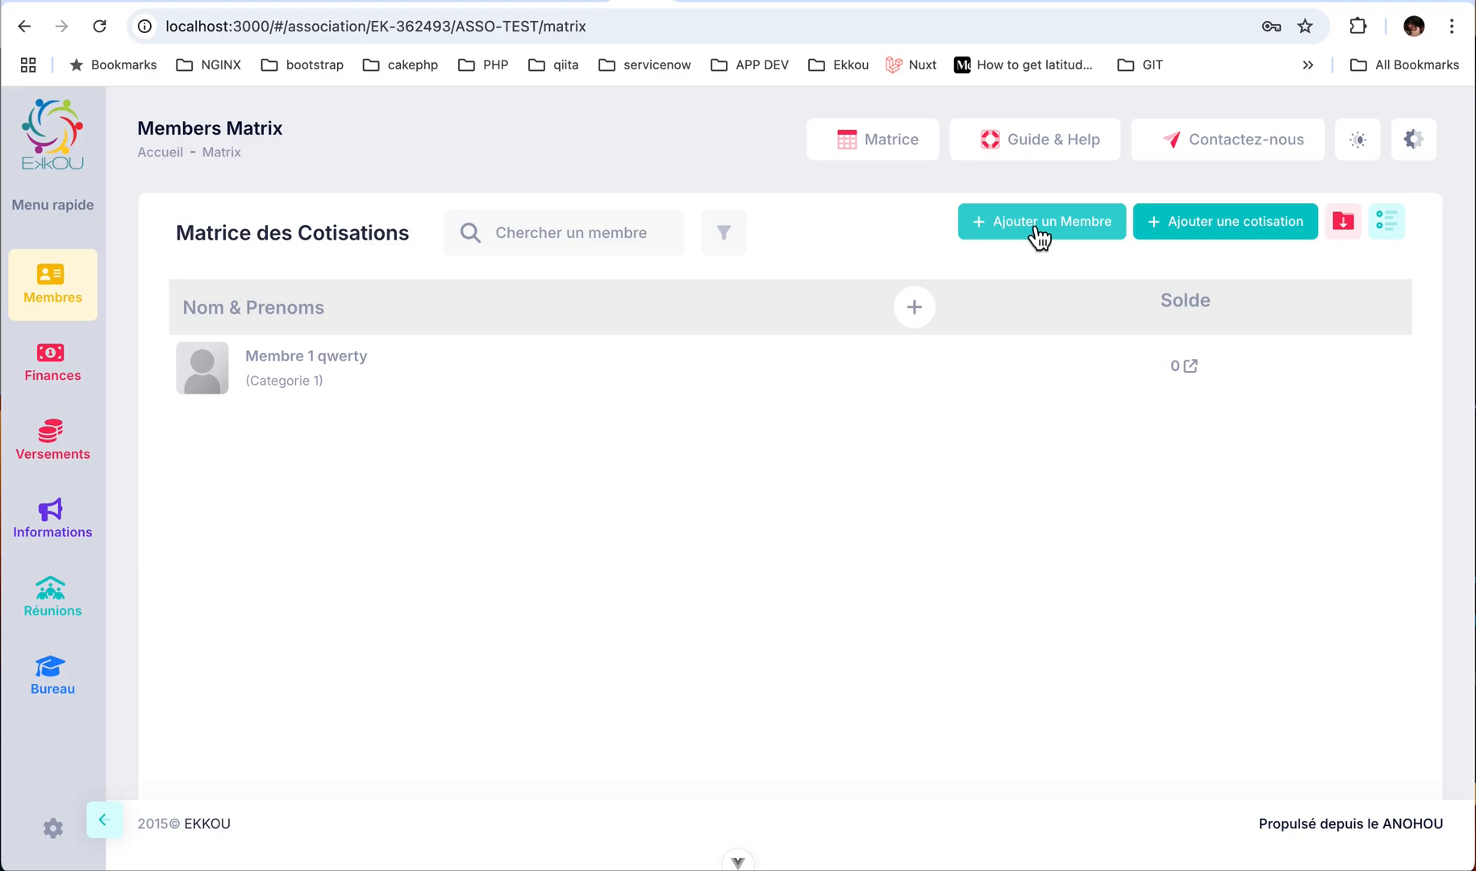
Start another new member in Categorie 2 and change the prefilled member number so its last digit is 2.
{"action": "left_click", "coordinate": [911, 306]}
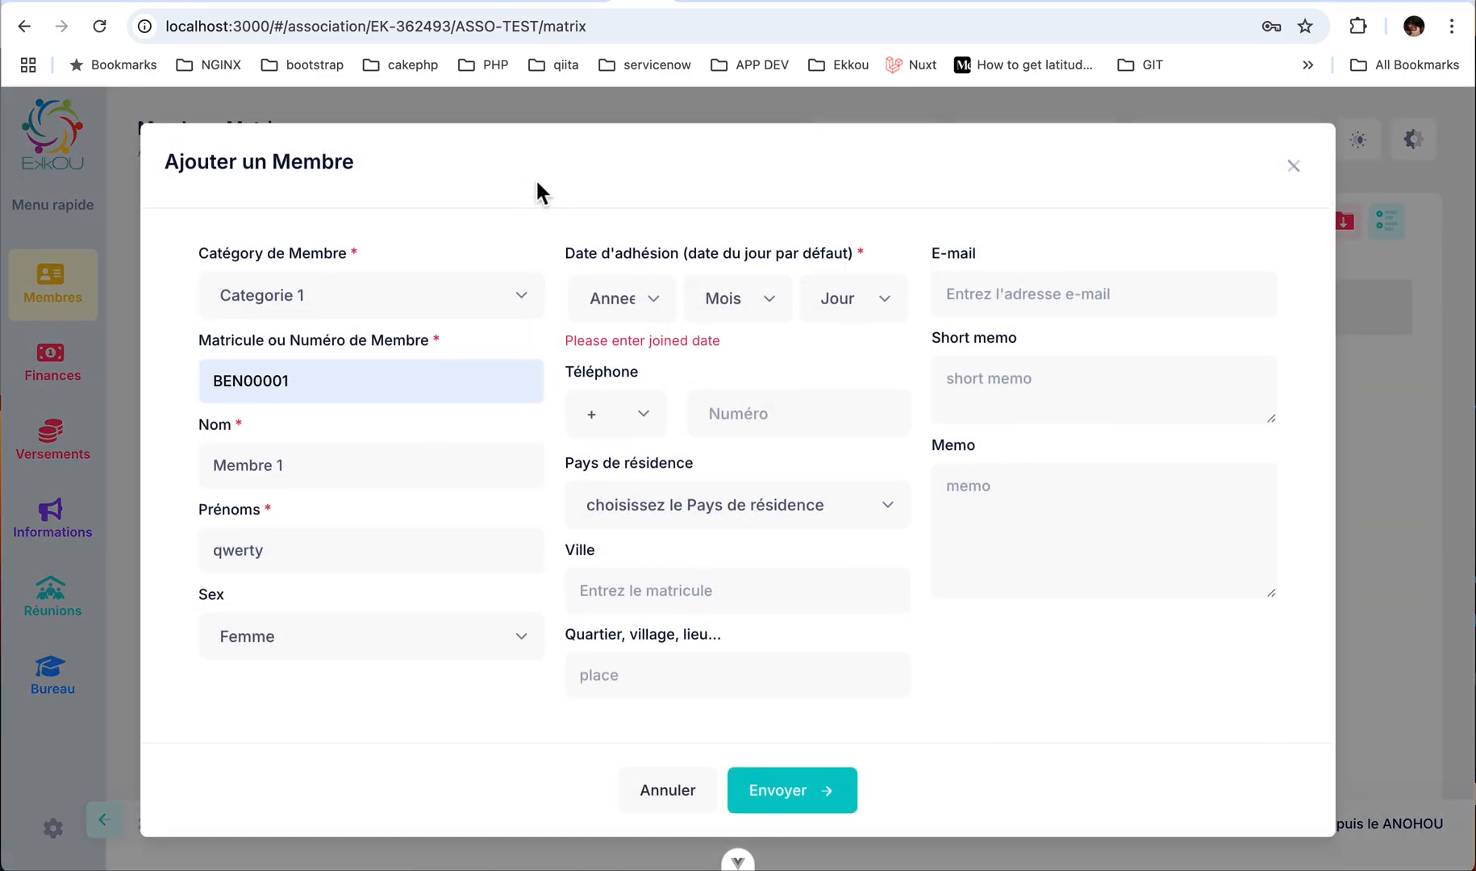
{"action": "left_click", "coordinate": [471, 290]}
{"action": "left_click", "coordinate": [472, 329]}
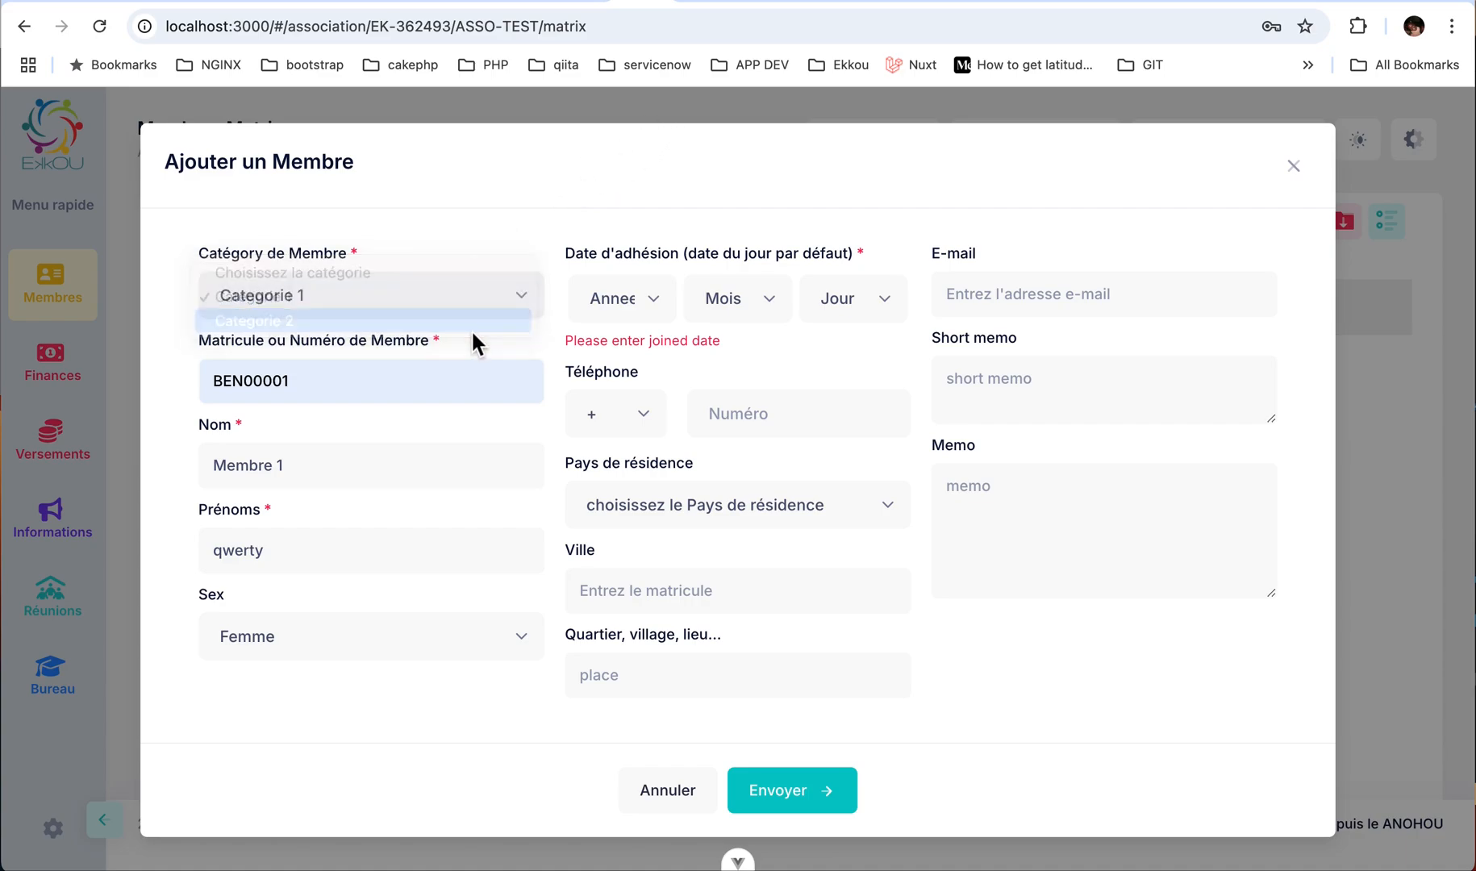
{"action": "left_click", "coordinate": [443, 397]}
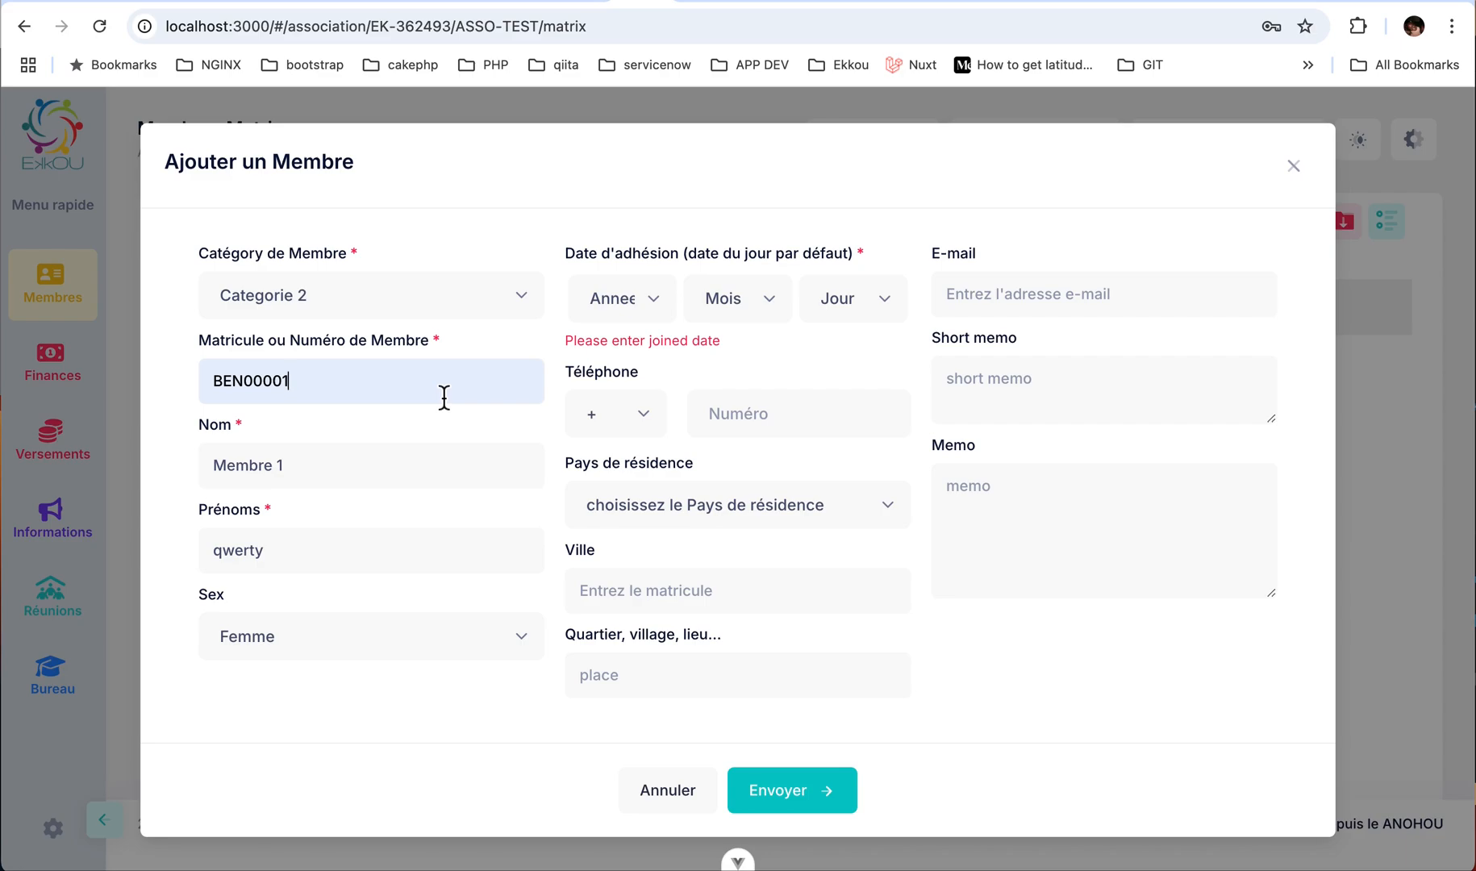
{"action": "key", "text": "BackSpace"}
Change the new member's family name and first name so each ends in 2, and set the sex to Homme.
{"action": "left_click", "coordinate": [444, 472]}
{"action": "left_click", "coordinate": [405, 471]}
{"action": "key", "text": "BackSpace"}
{"action": "type", "text": "2"}
{"action": "left_click", "coordinate": [336, 554]}
{"action": "type", "text": "2"}
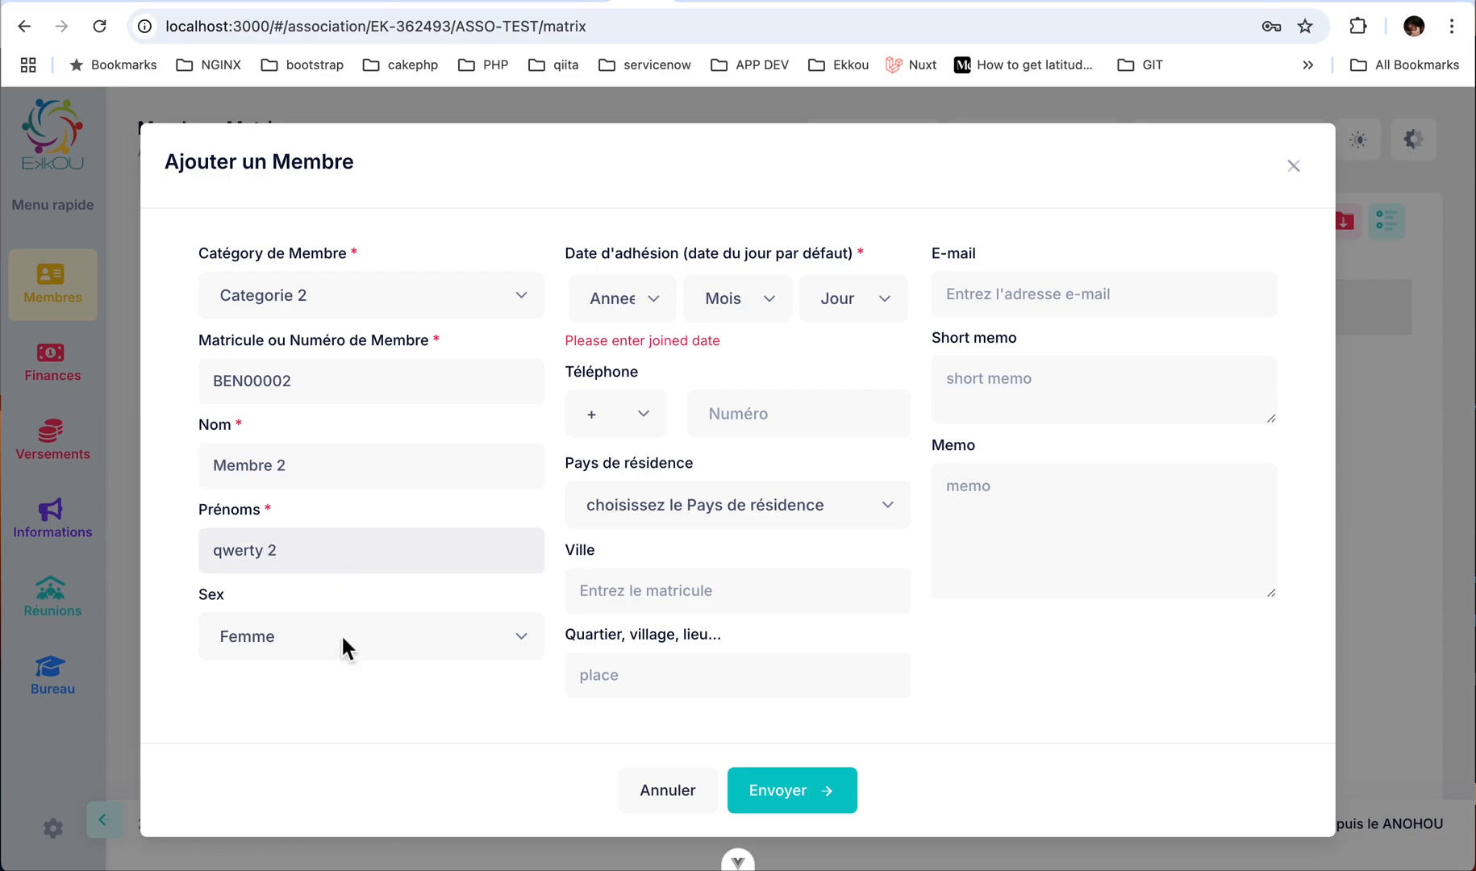
{"action": "left_click", "coordinate": [466, 645]}
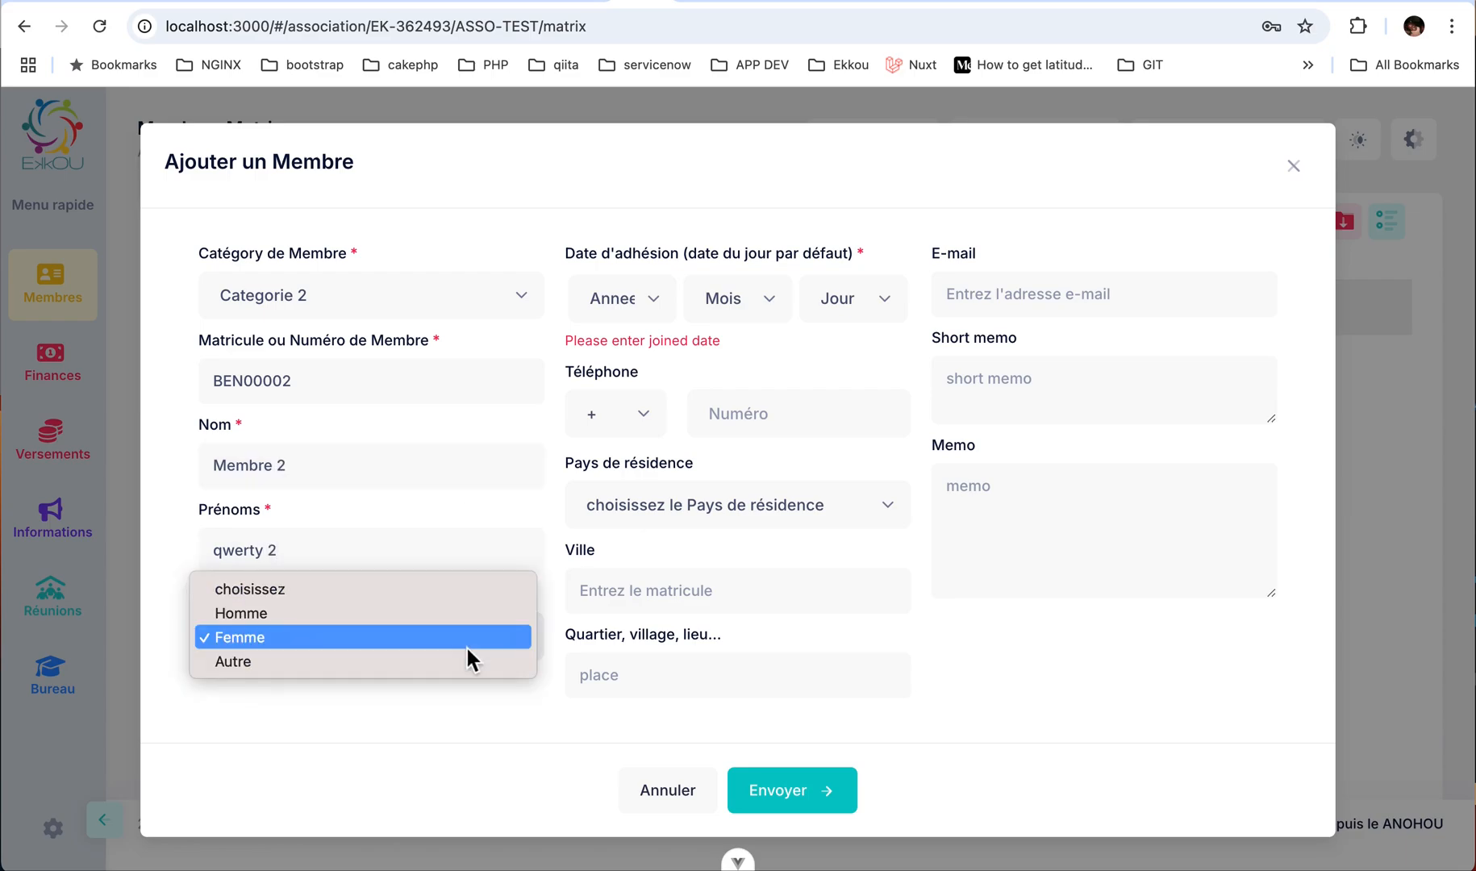
{"action": "left_click", "coordinate": [395, 613]}
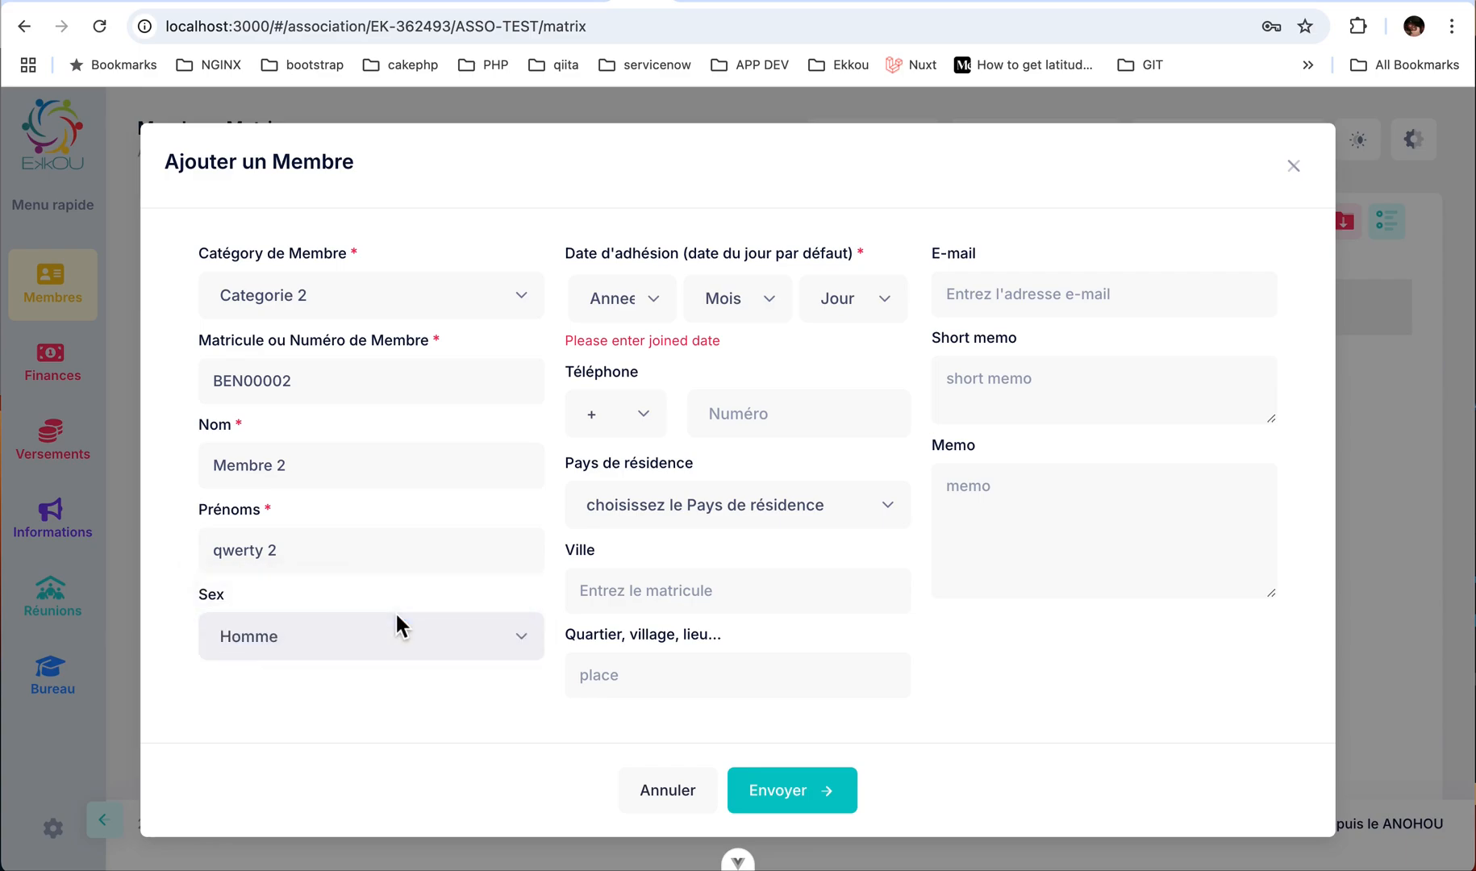
Set the Categorie 2 member's joining date to 2023-08-01 and submit the member form.
{"action": "left_click", "coordinate": [651, 294]}
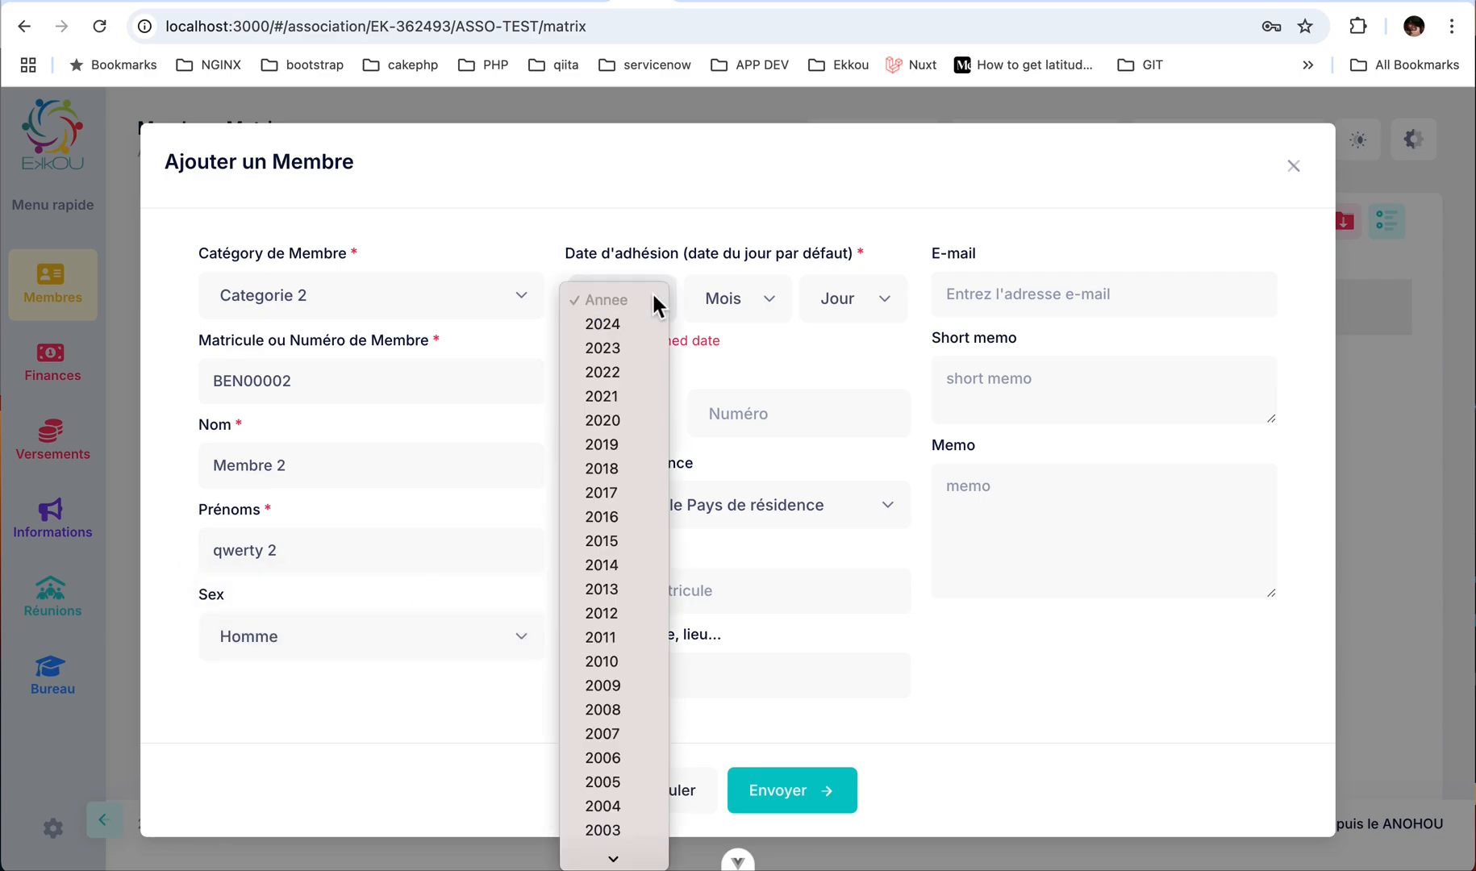
{"action": "left_click", "coordinate": [622, 351]}
{"action": "left_click", "coordinate": [770, 299]}
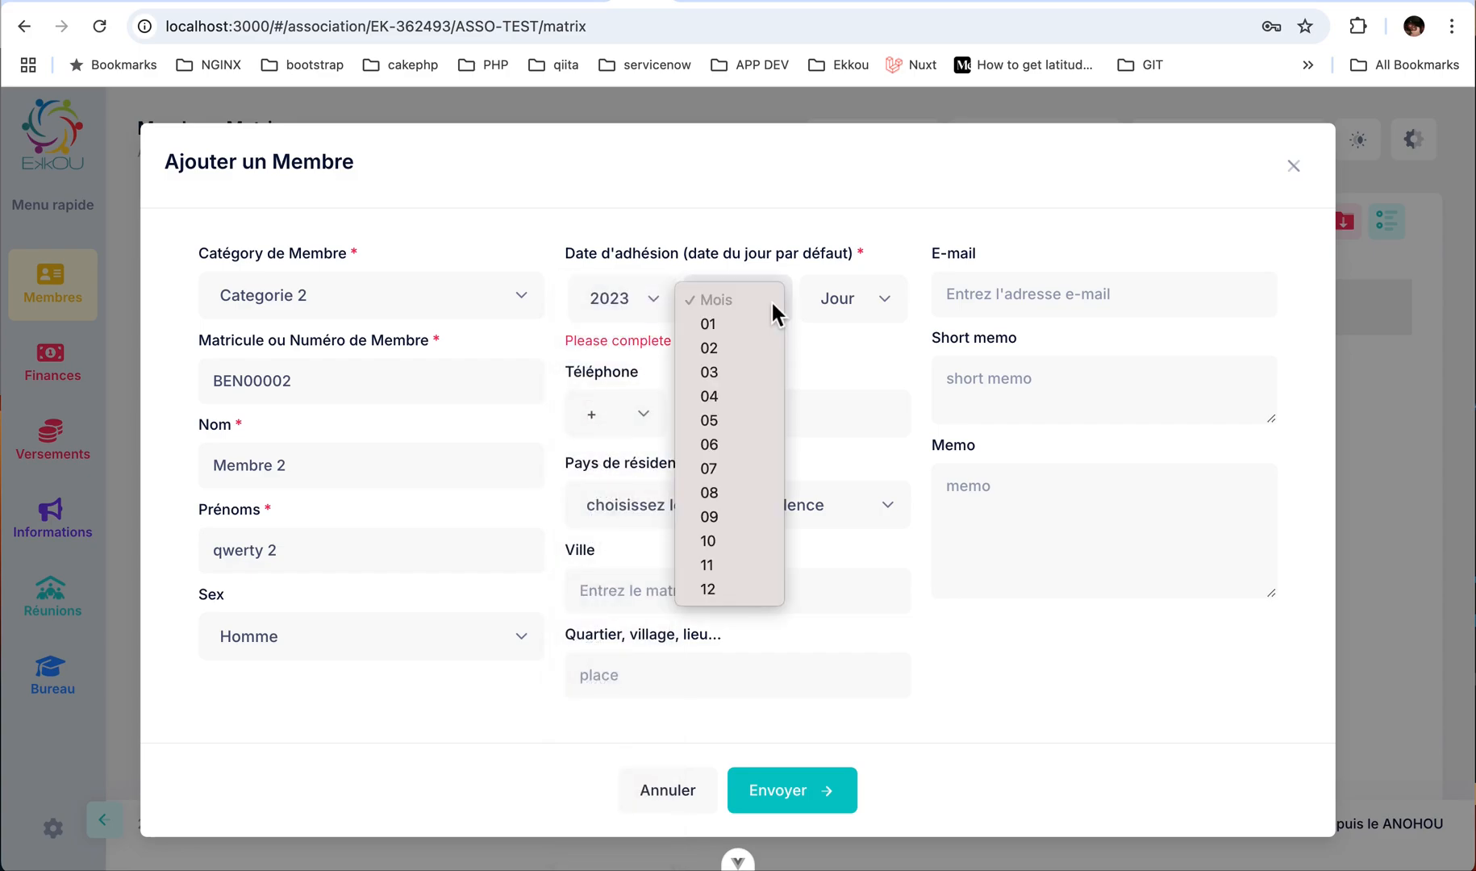
{"action": "left_click", "coordinate": [739, 494]}
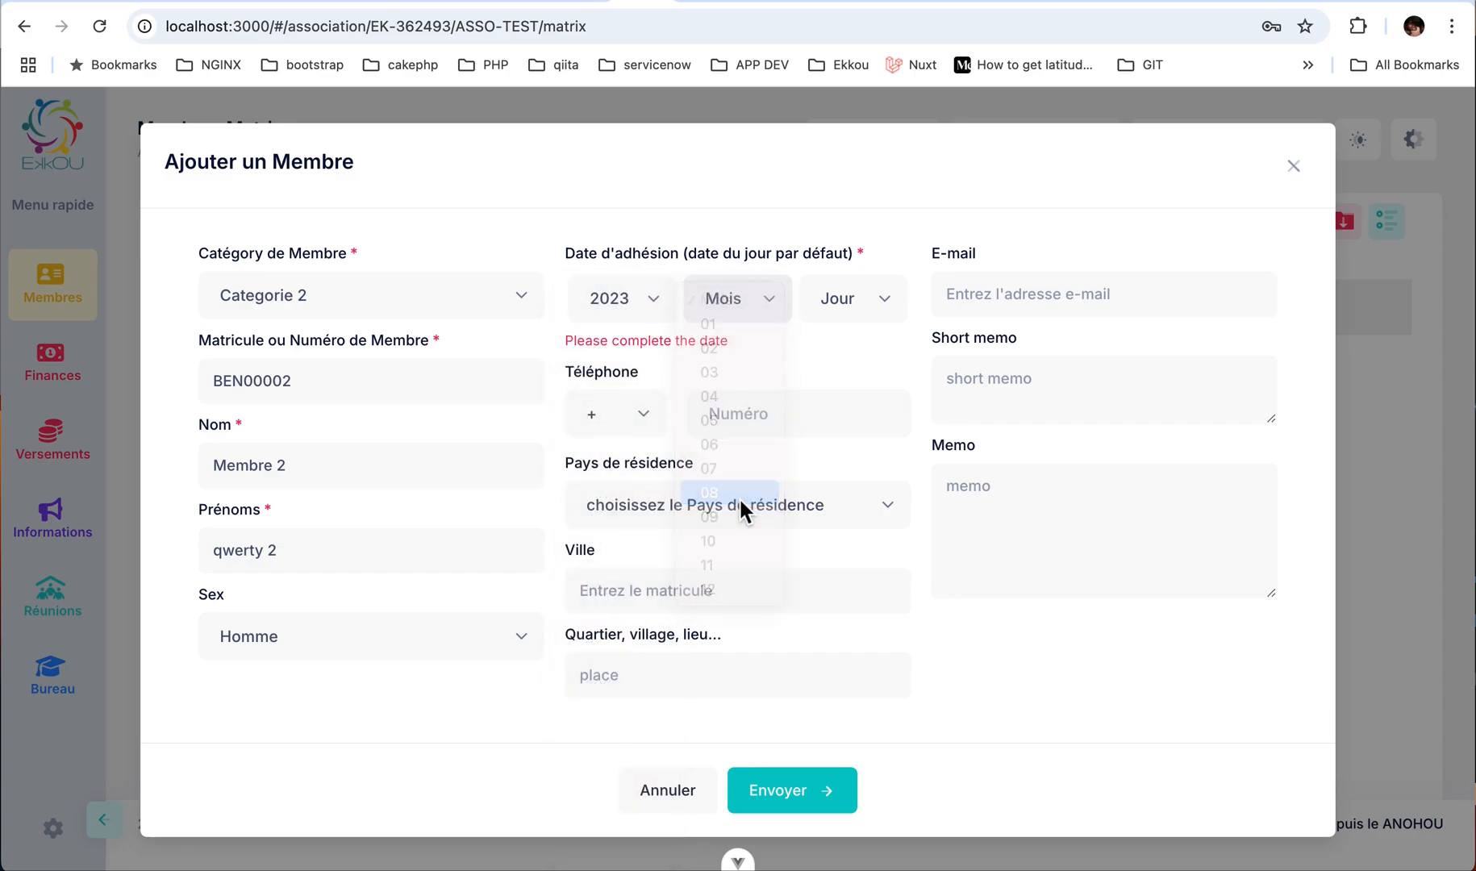
{"action": "left_click", "coordinate": [886, 299]}
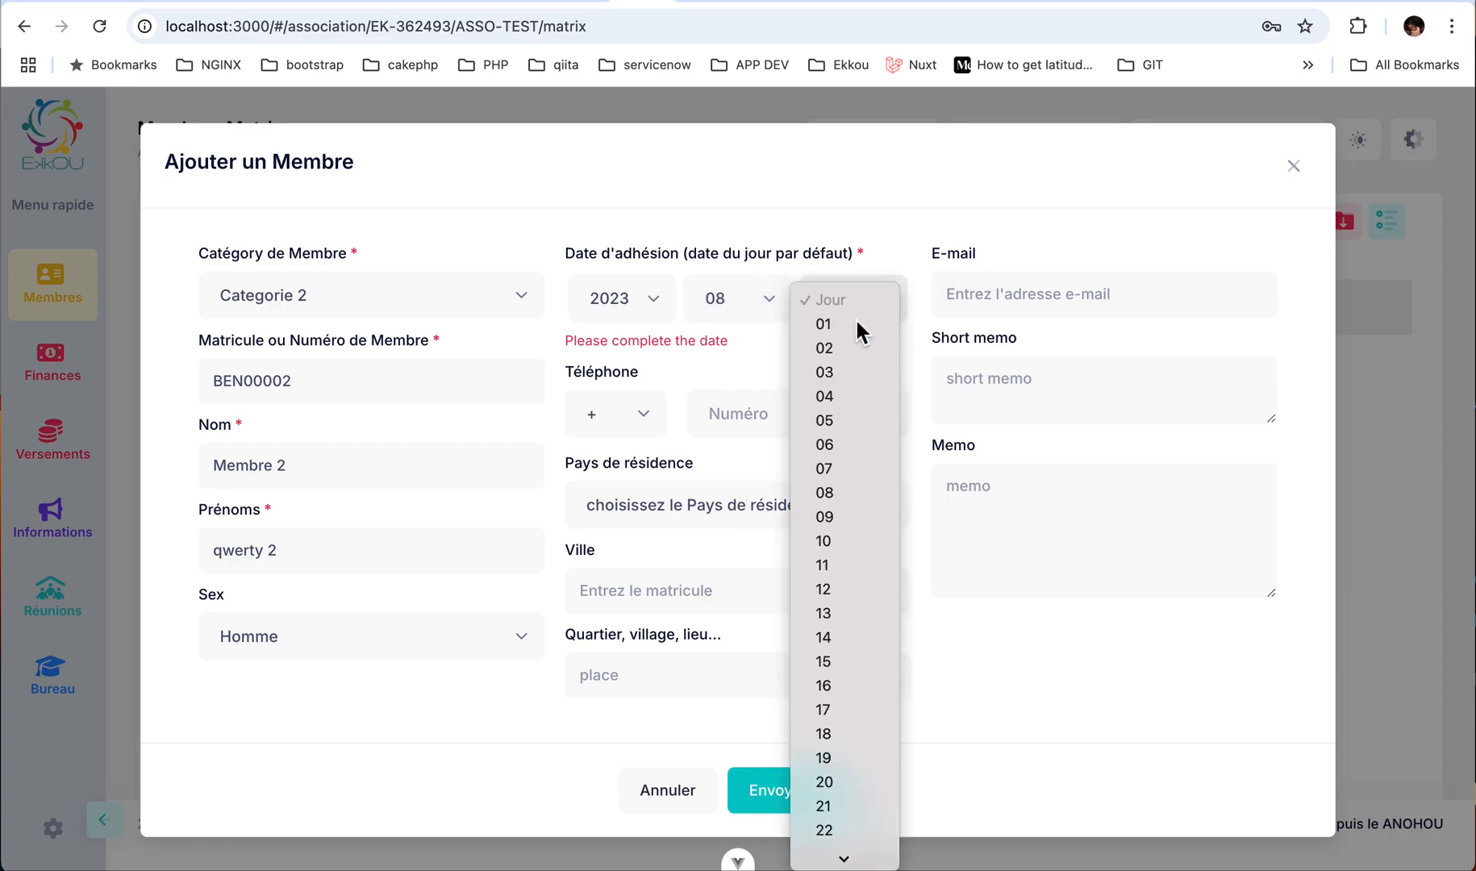
{"action": "left_click", "coordinate": [854, 323]}
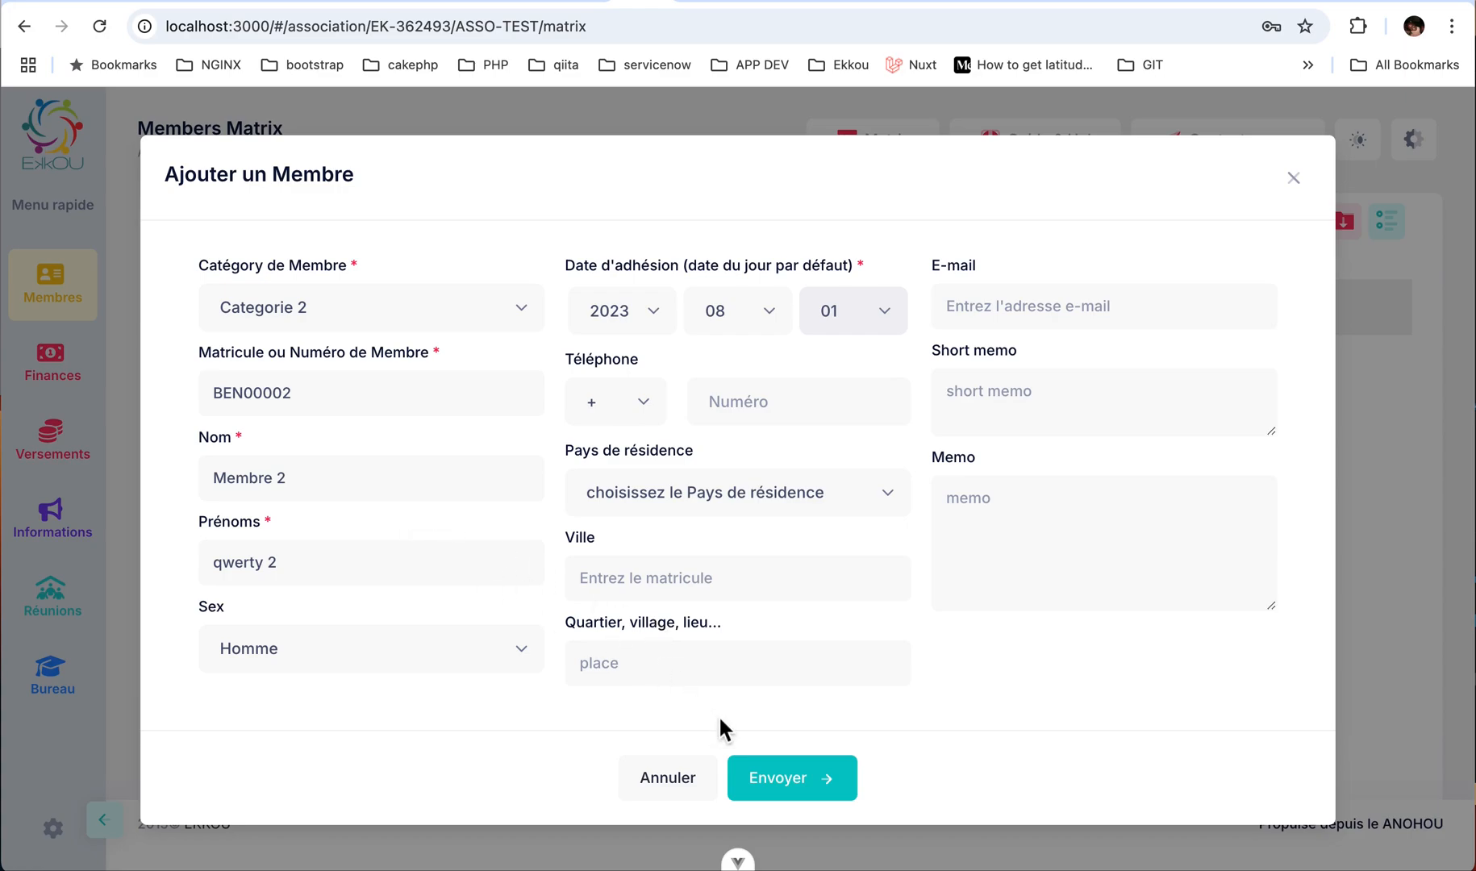
{"action": "left_click", "coordinate": [778, 779]}
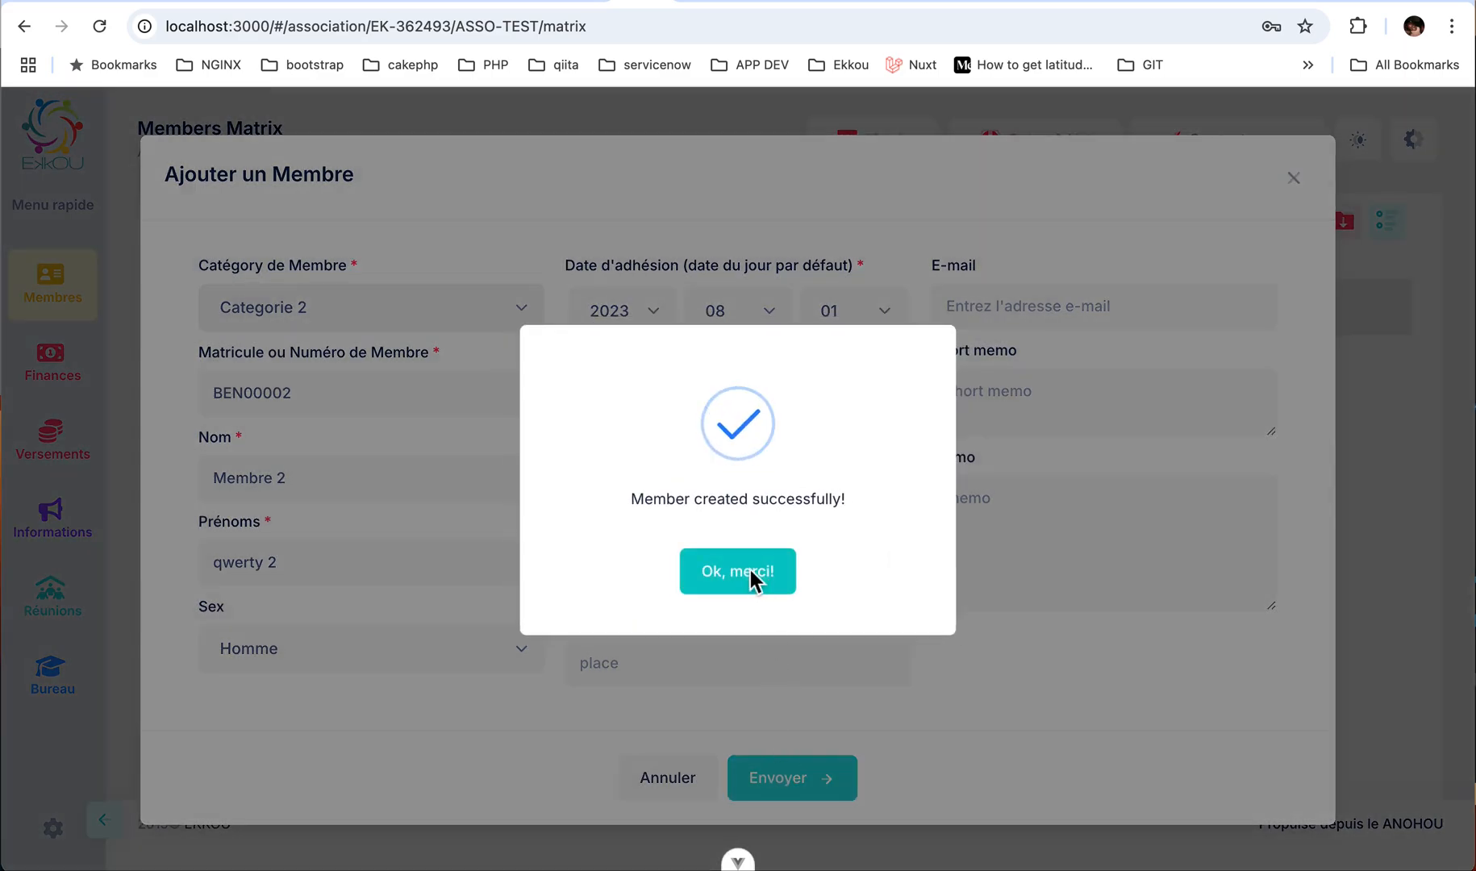
{"action": "left_click", "coordinate": [748, 573]}
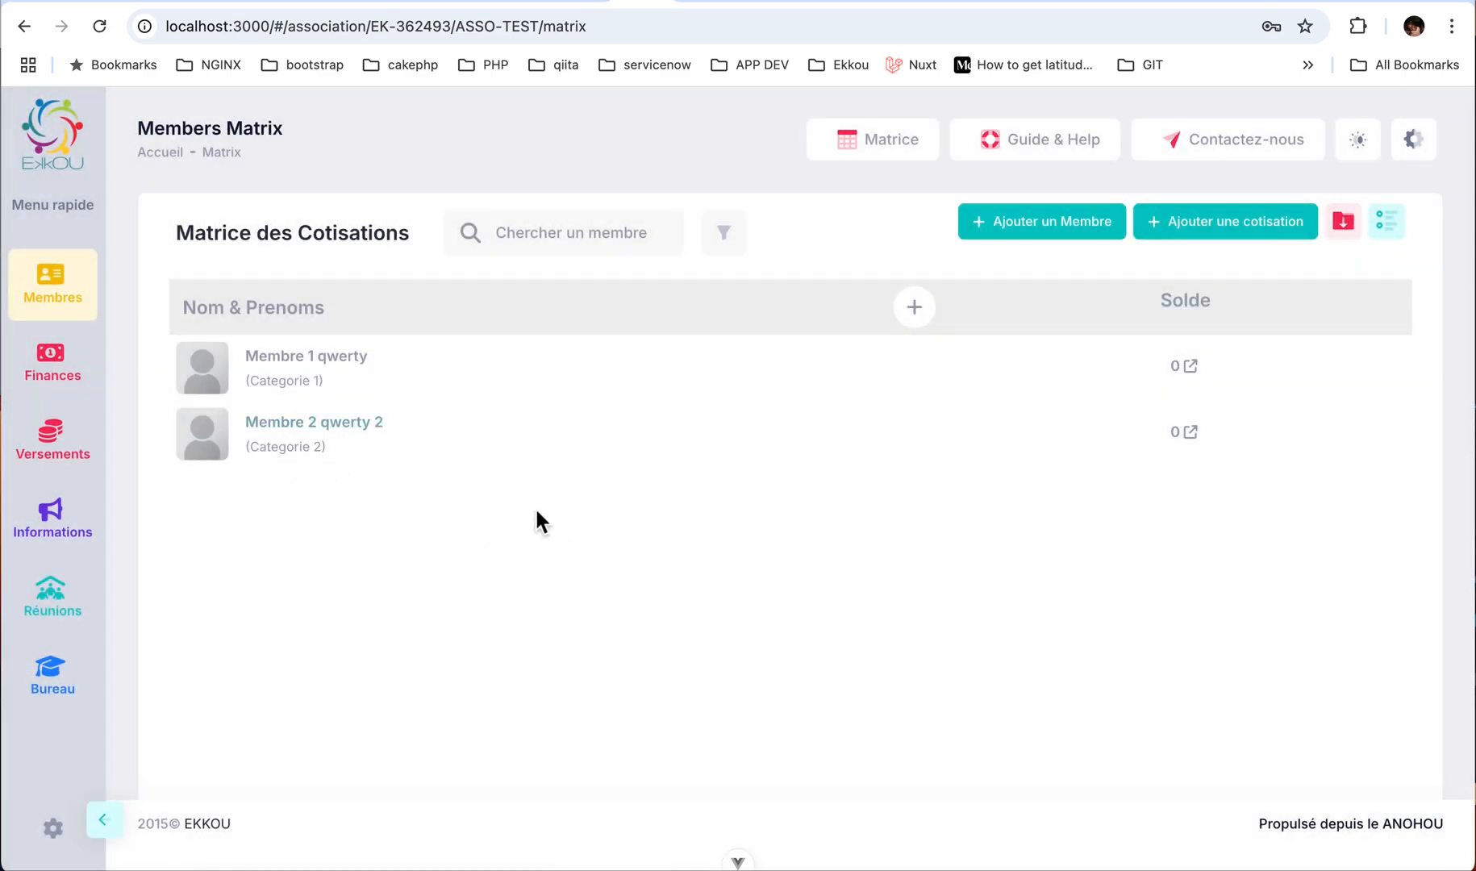